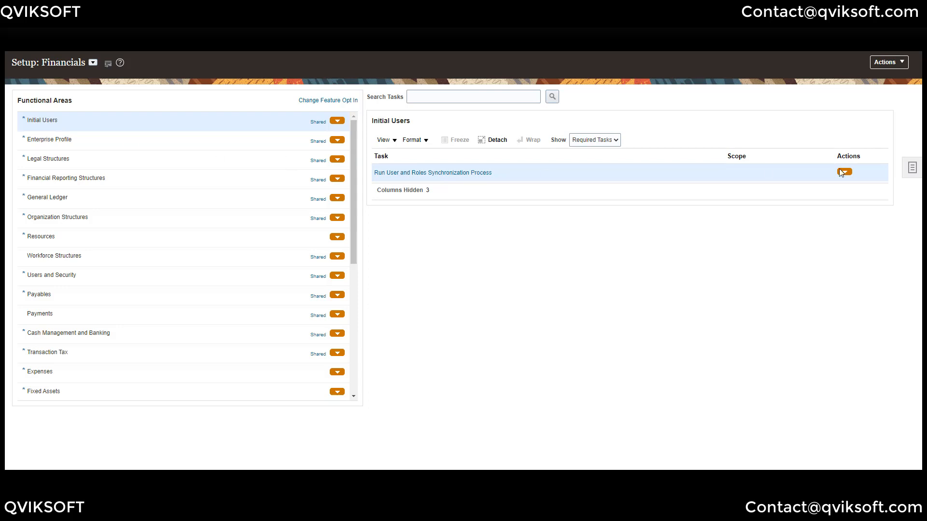
# - Search the setup tasks for 'Manage Common Lookups' and open that task
pyautogui.click(910, 170)
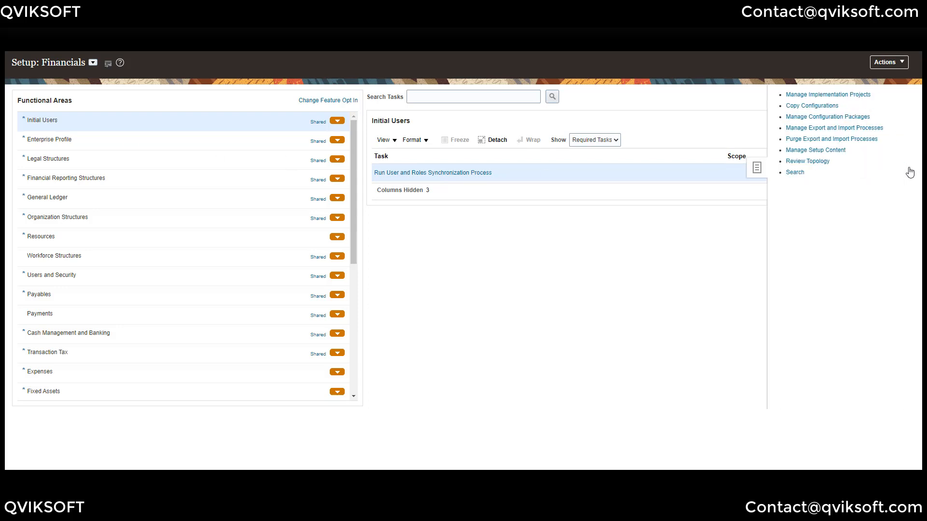
pyautogui.click(790, 173)
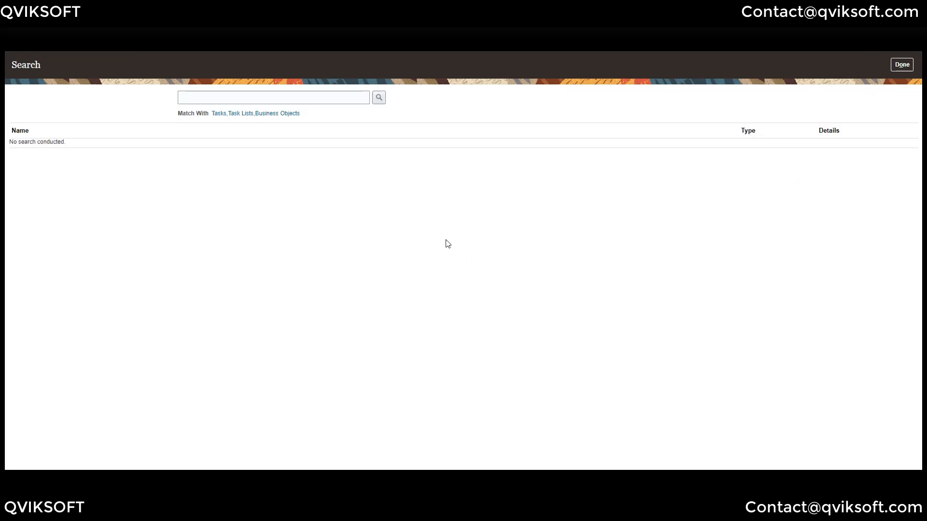
pyautogui.click(245, 97)
pyautogui.write('Manage Common Lookups')
pyautogui.click(379, 98)
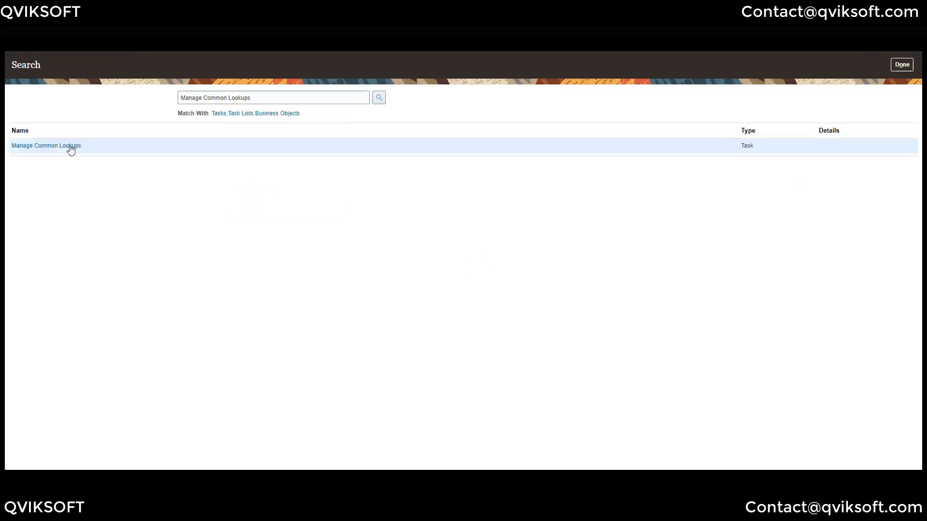
pyautogui.click(60, 146)
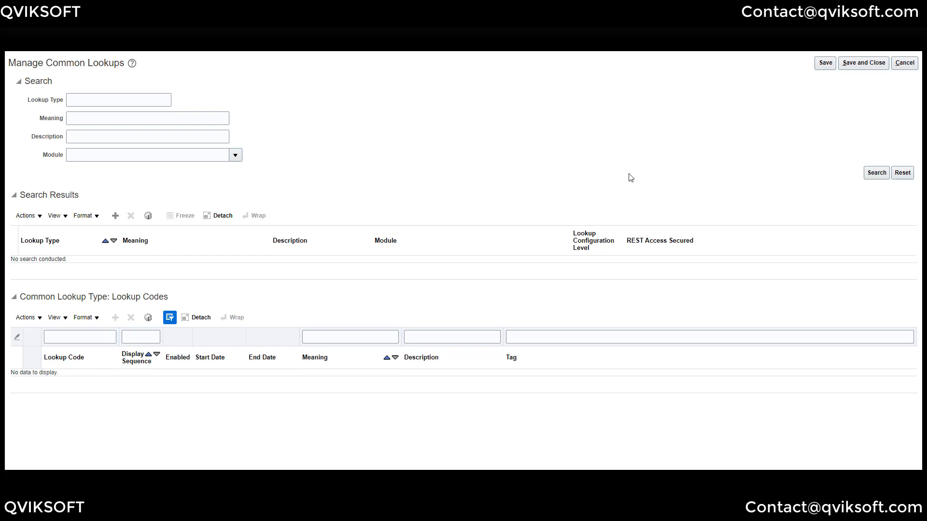
# - Search the lookups for the GL_JE_PROCESSING_OPTIONS lookup type
pyautogui.click(112, 100)
pyautogui.write('GL_JE_PROCESSING_OPTIONS')
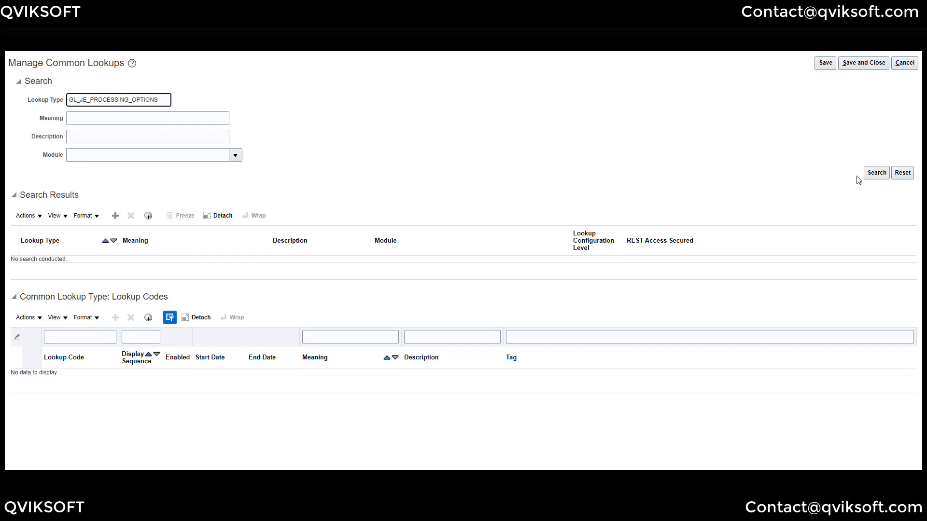
pyautogui.click(876, 174)
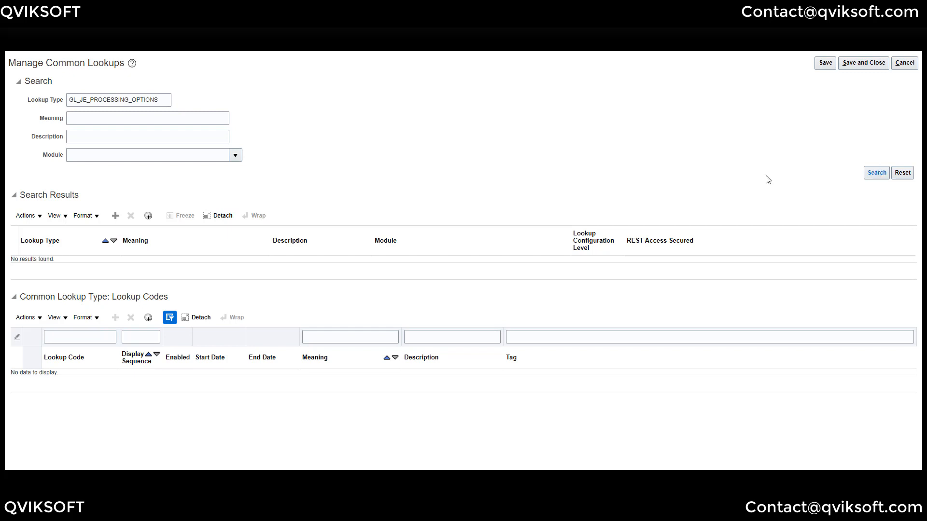
pyautogui.scroll(-1, 183, 197)
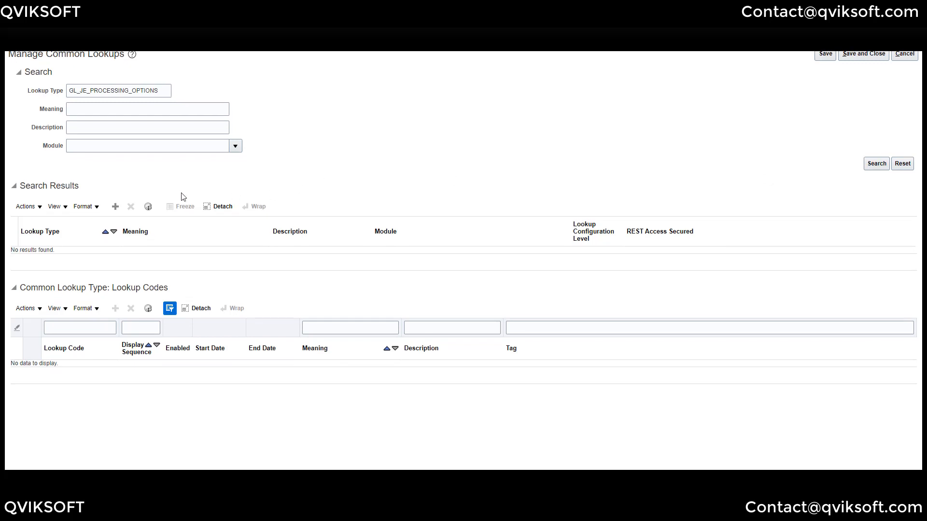
# - Add lookup type GL_JE_PROCESSING_OPTIONS with meaning and description 'Journal Processing Options'
pyautogui.click(116, 207)
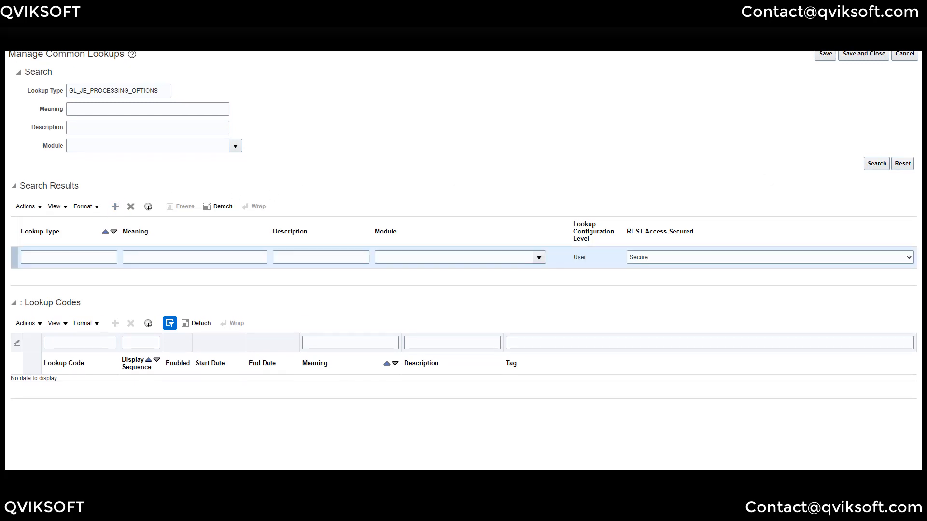
pyautogui.click(60, 259)
pyautogui.write('GL_JE_PROCESSING_OPTIONS')
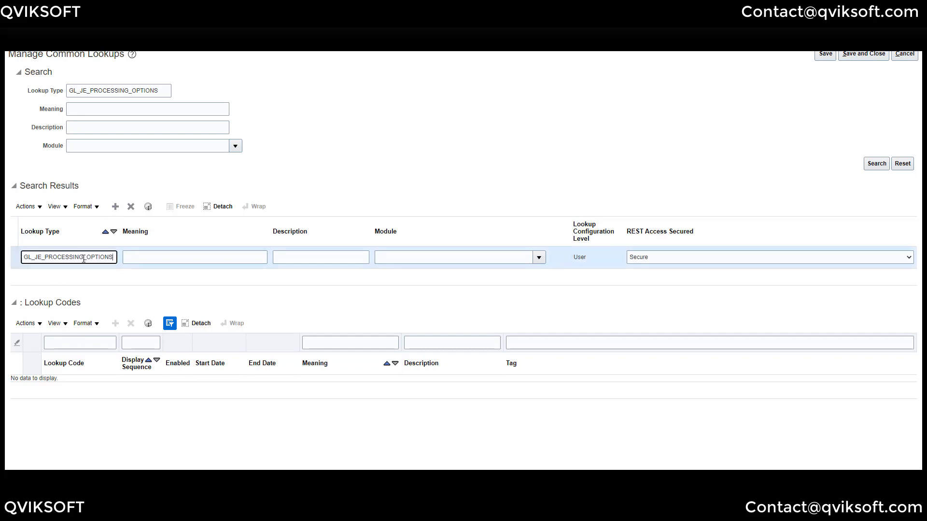
pyautogui.press('Tab')
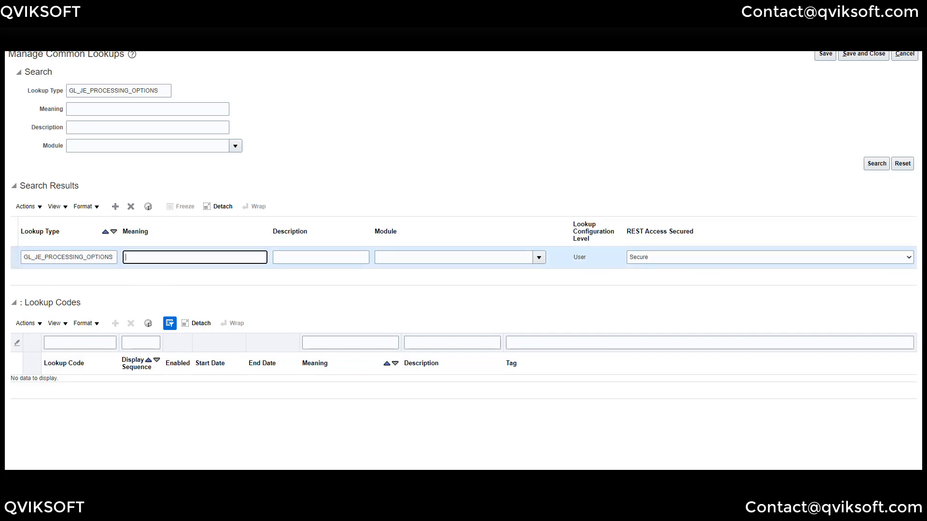
pyautogui.hotkey('alt', 'Tab')
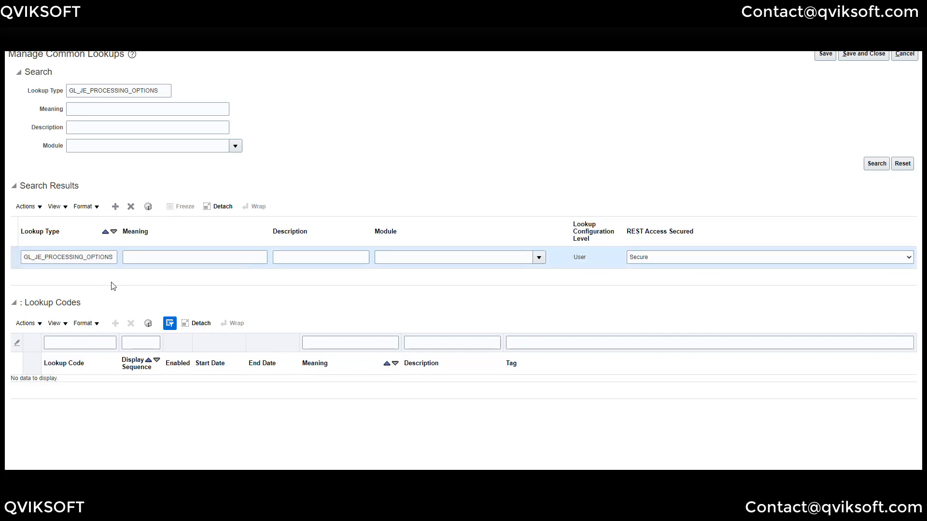
pyautogui.click(160, 257)
pyautogui.write('Journal Processing Options')
pyautogui.press('Tab')
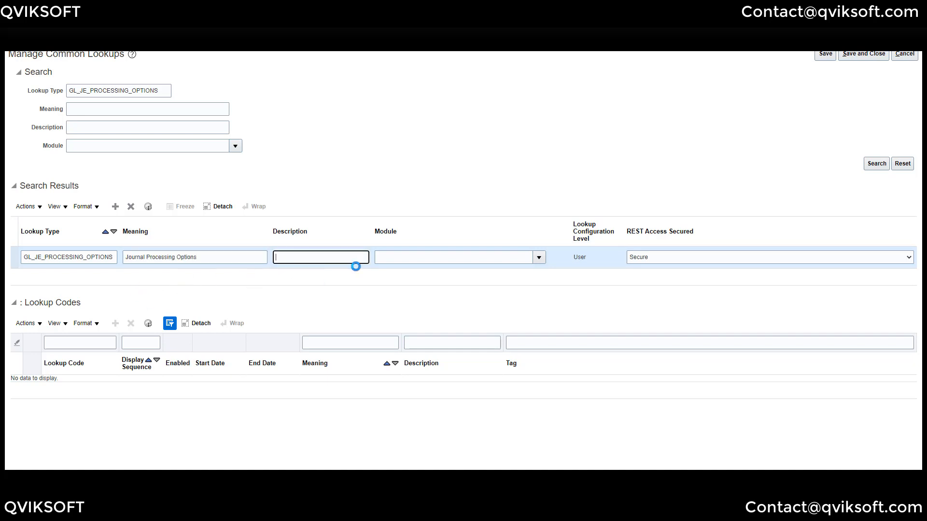
pyautogui.write('Journal Processing Options')
pyautogui.press('Tab')
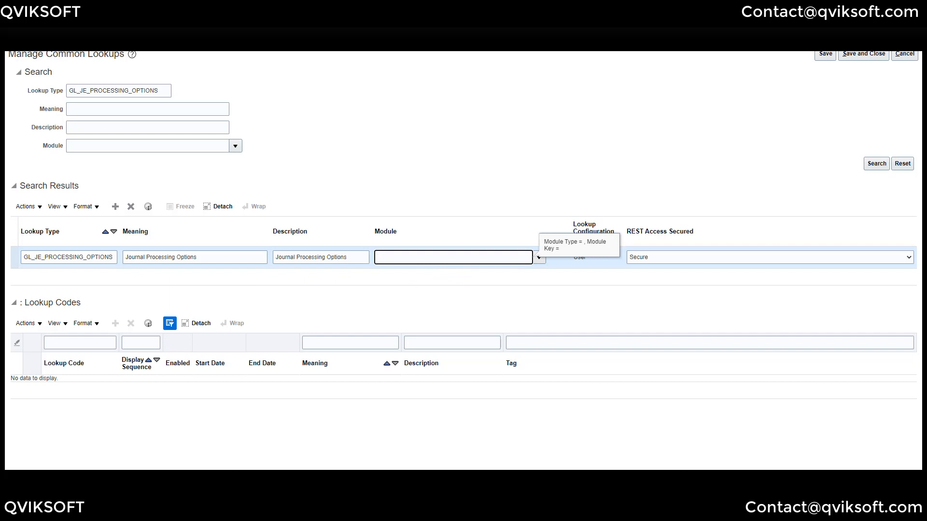
# - Set the lookup type's module to General Ledger and save it
pyautogui.click(539, 258)
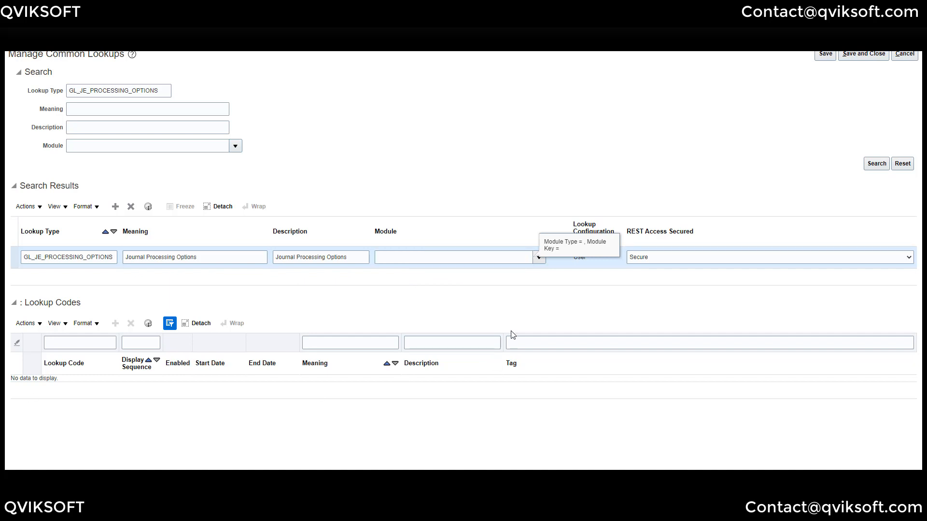
pyautogui.click(472, 259)
pyautogui.write('General Ledger')
pyautogui.press('Tab')
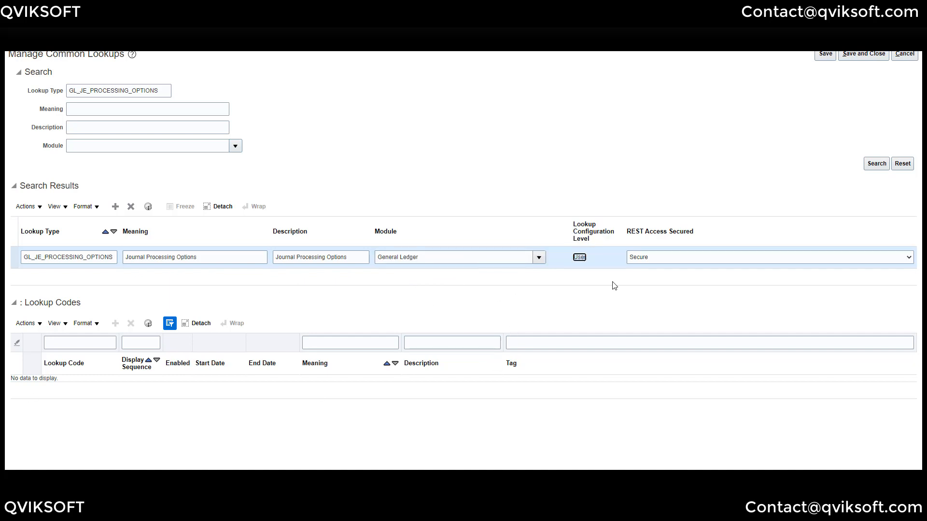
pyautogui.click(515, 302)
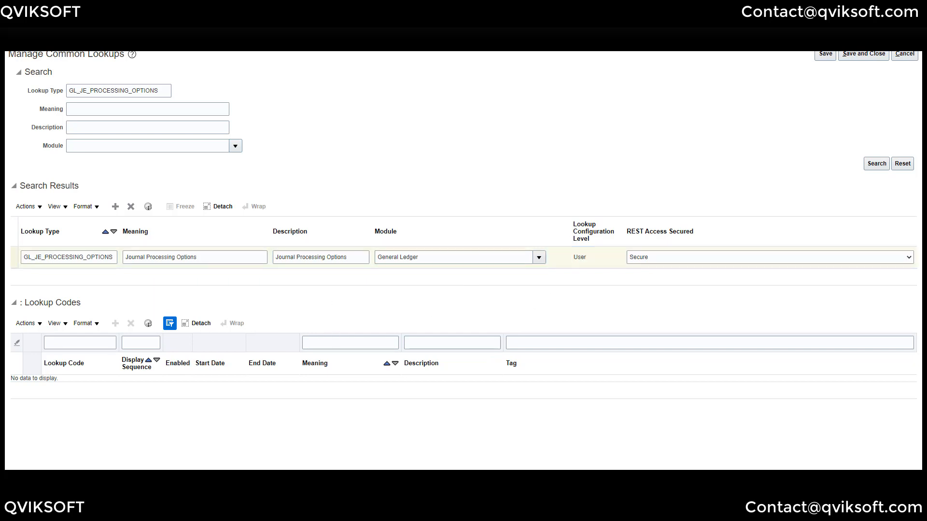
pyautogui.click(825, 53)
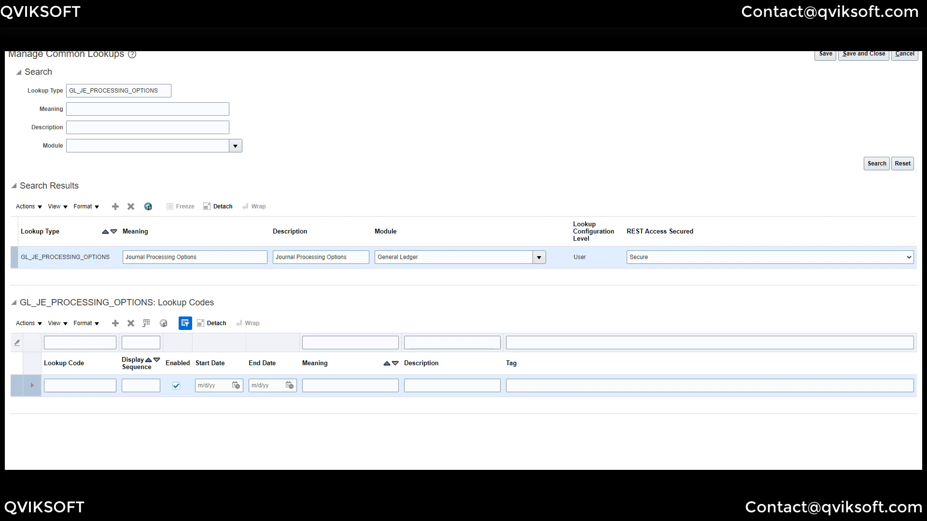
# - Add lookup code FDI_DEFAULT_SUBMIT with display sequence 1 and meaning DEFAULT_SAVE
pyautogui.click(82, 386)
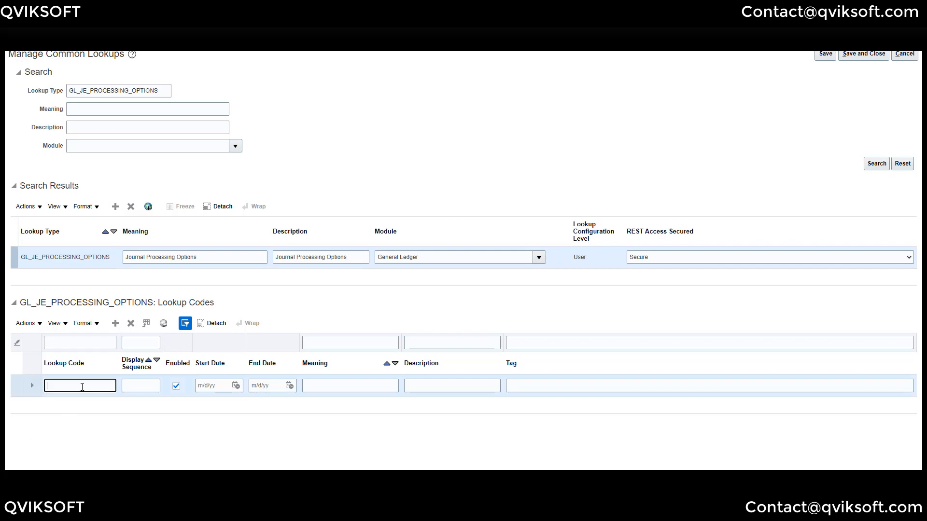
pyautogui.hotkey('ctrl', 'v')
pyautogui.click(147, 391)
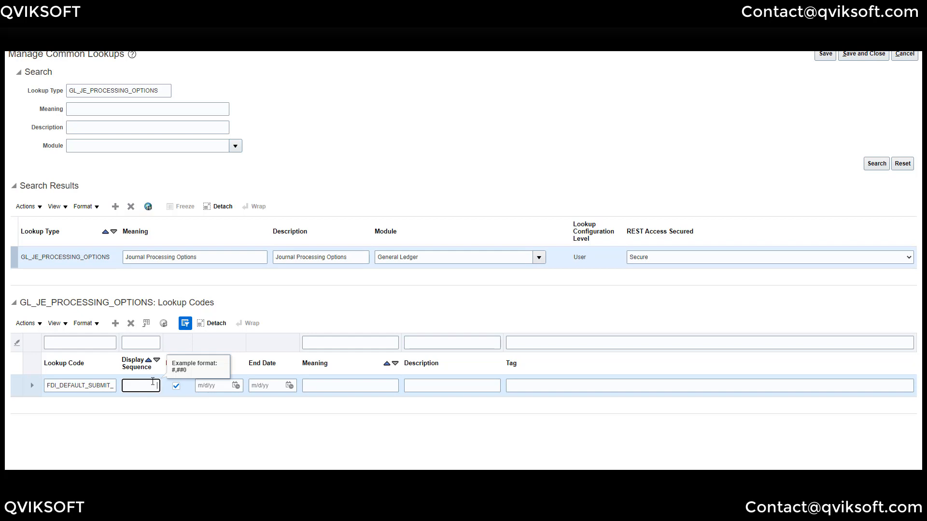
pyautogui.write('1')
pyautogui.press('Tab')
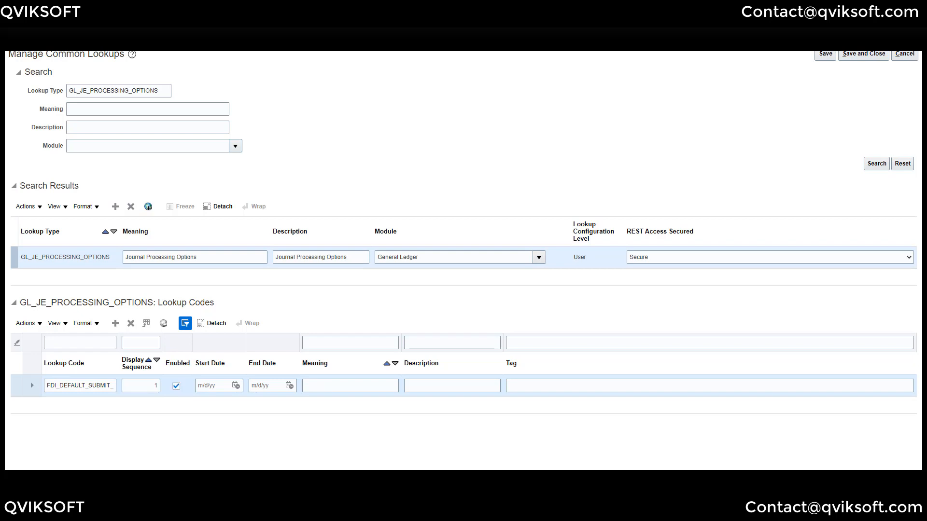
pyautogui.click(331, 386)
pyautogui.write('DEFAULT_SAVE')
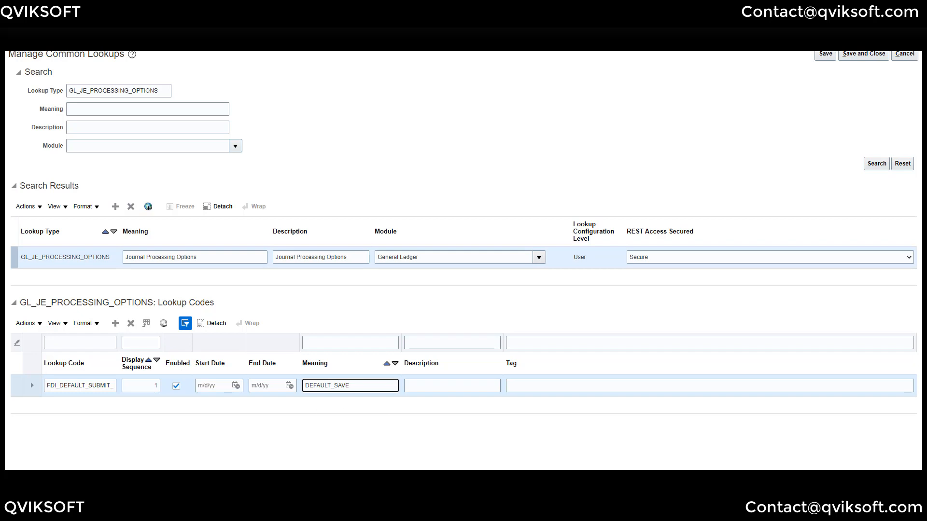
pyautogui.hotkey('ctrl', 'a')
pyautogui.hotkey('ctrl', 'c')
# - Fill the code's tag with DEFAULT_SAVE DEFAULT_IMPORT DEFAULT_IMPORT_POST
pyautogui.click(544, 387)
pyautogui.hotkey('ctrl', 'v')
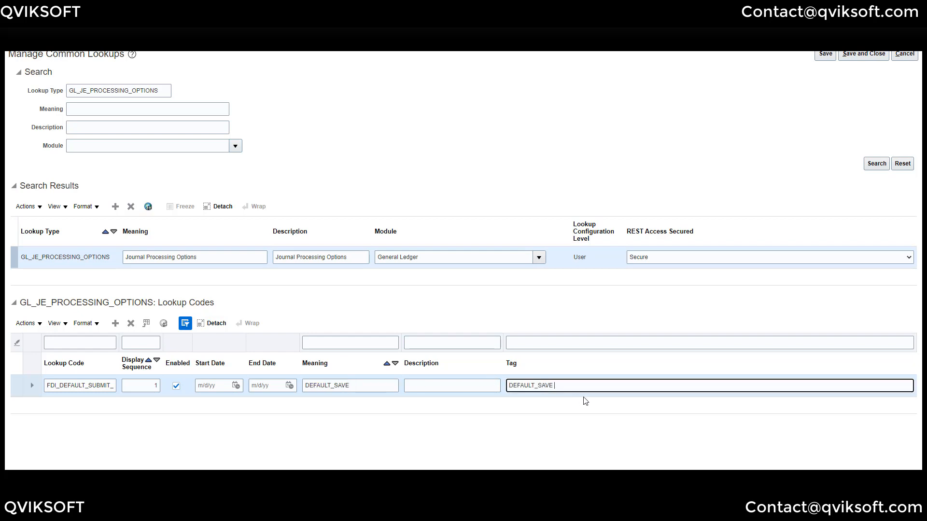
pyautogui.moveTo(199, 475)
pyautogui.write('DEFAULT_IMPORT')
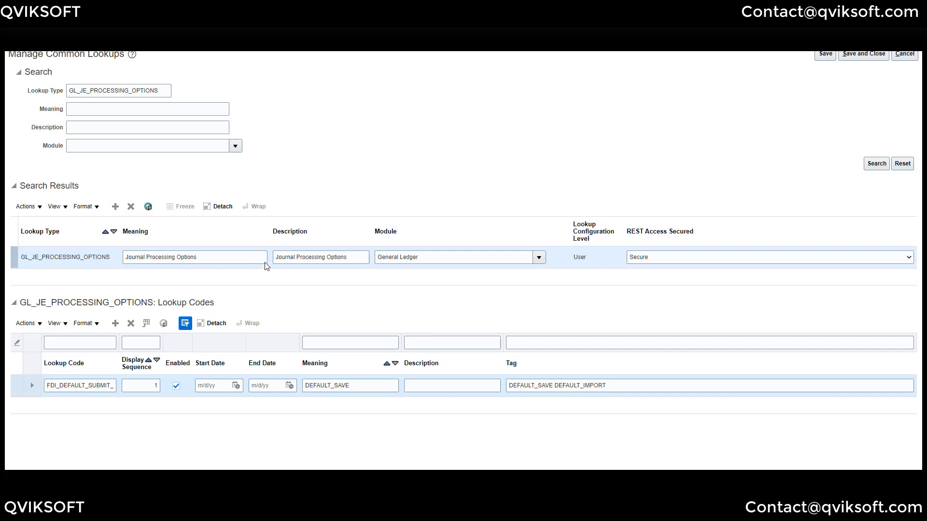
pyautogui.click(632, 385)
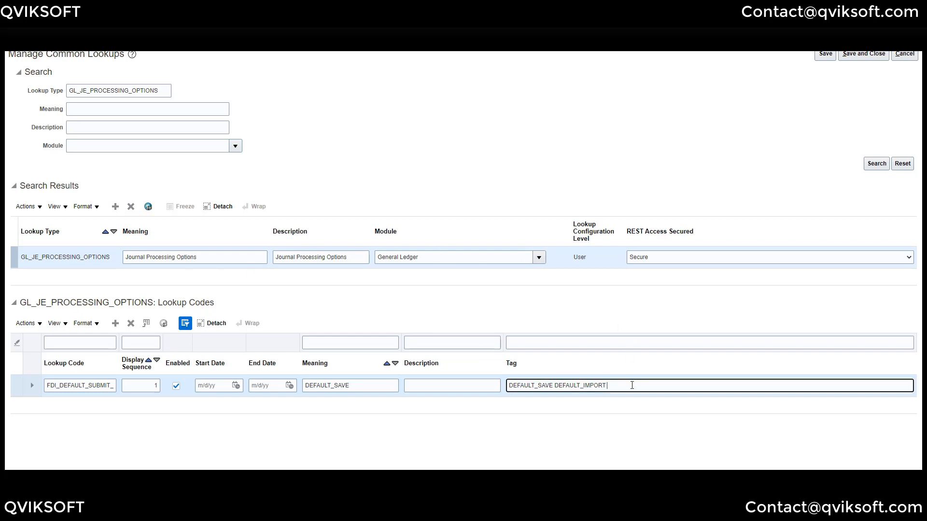
pyautogui.write('DEFAULT_IMPORT_POST')
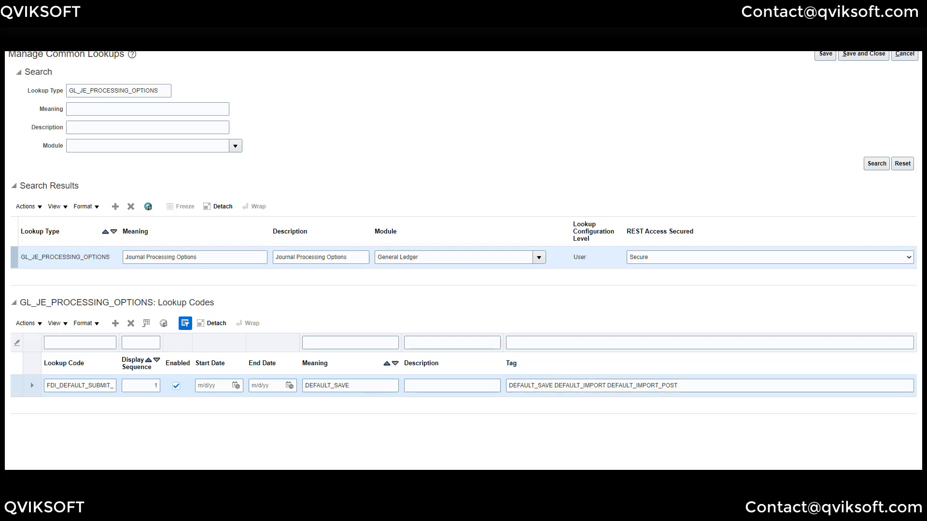
pyautogui.click(555, 386)
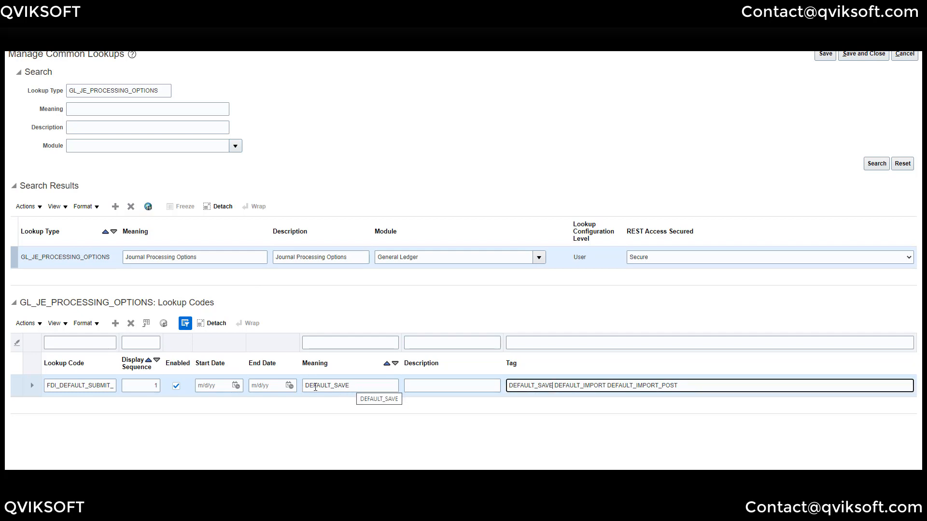
pyautogui.moveTo(692, 387); pyautogui.dragTo(509, 386)
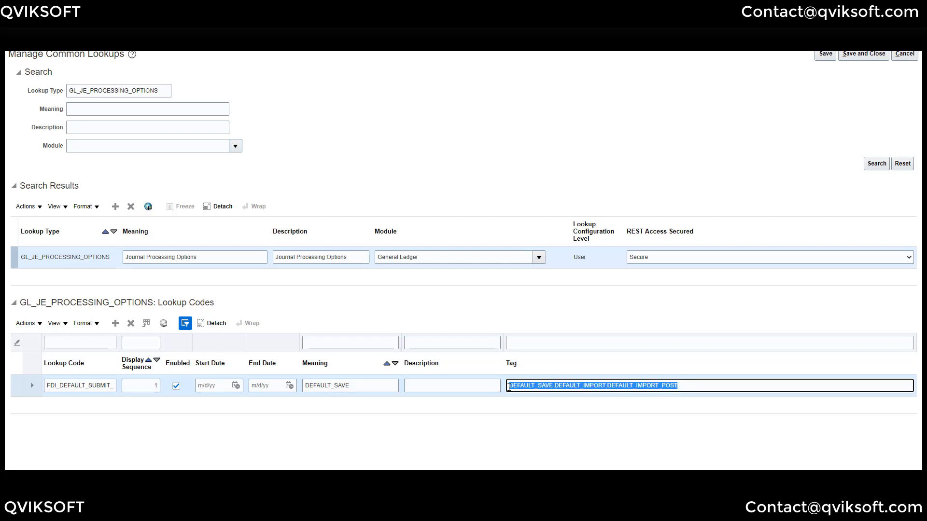
pyautogui.click(557, 386)
pyautogui.moveTo(553, 386); pyautogui.dragTo(503, 390)
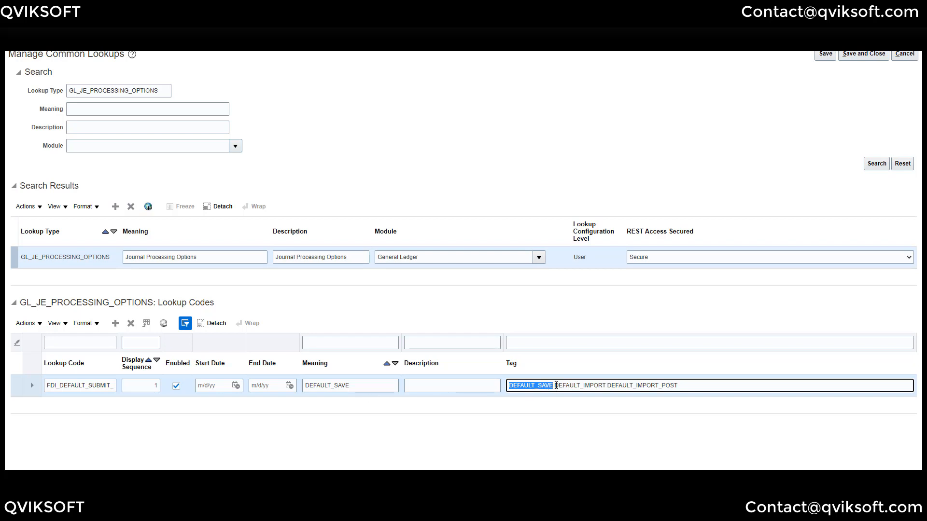
pyautogui.moveTo(555, 387); pyautogui.dragTo(606, 387)
pyautogui.hotkey('ctrl', 'c')
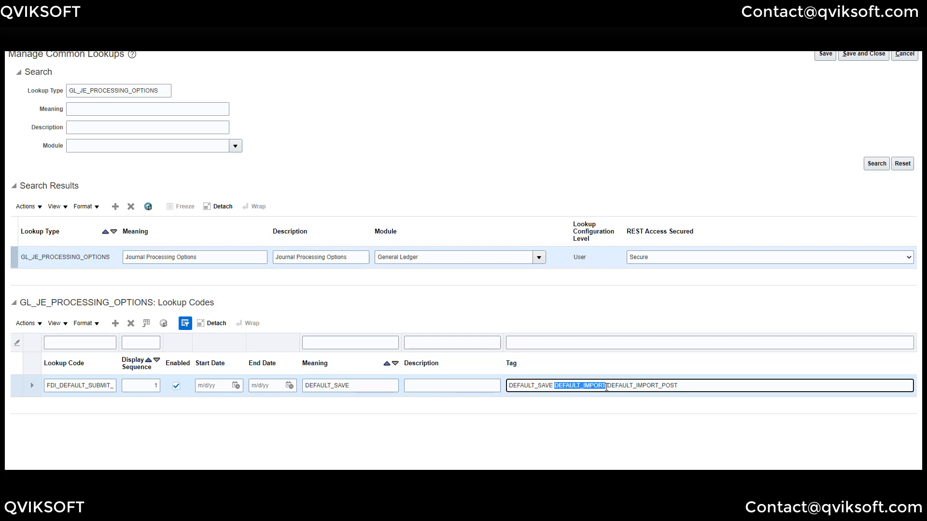
# - Change the default submit code's meaning to DEFAULT_IMPORT and clear its tag
pyautogui.doubleClick(360, 385)
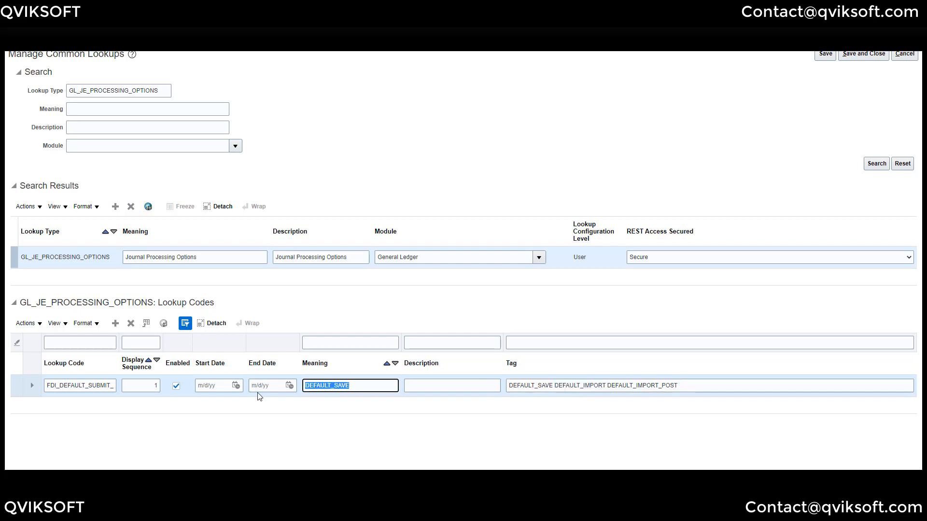
pyautogui.hotkey('ctrl', 'v')
pyautogui.moveTo(685, 387); pyautogui.dragTo(496, 391)
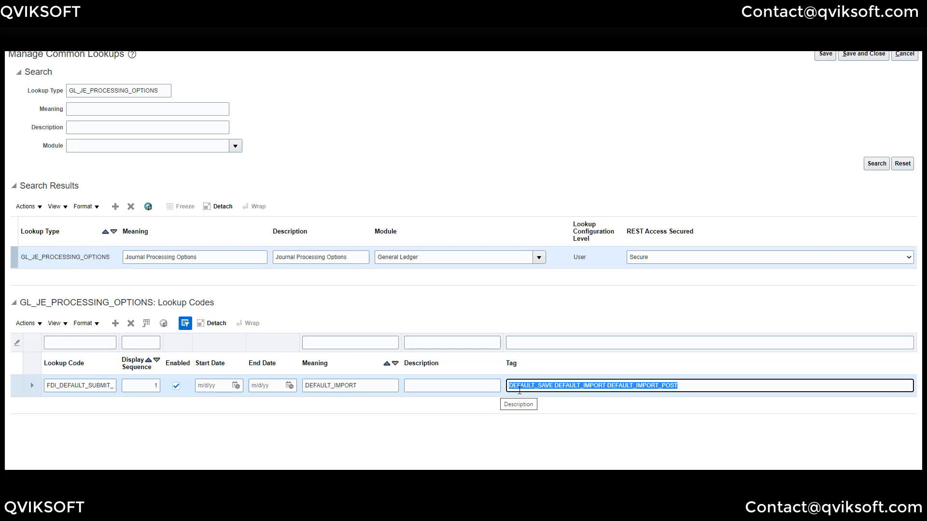
pyautogui.click(567, 386)
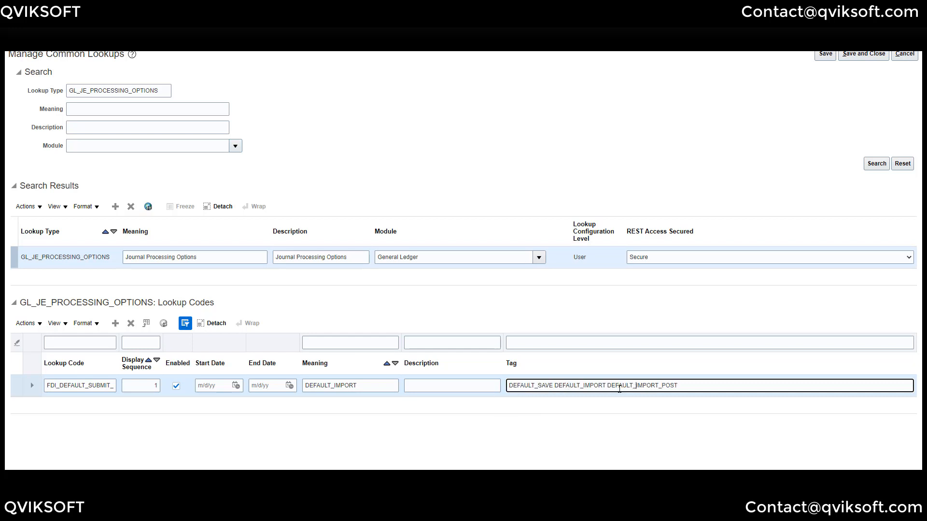
pyautogui.tripleClick(514, 381)
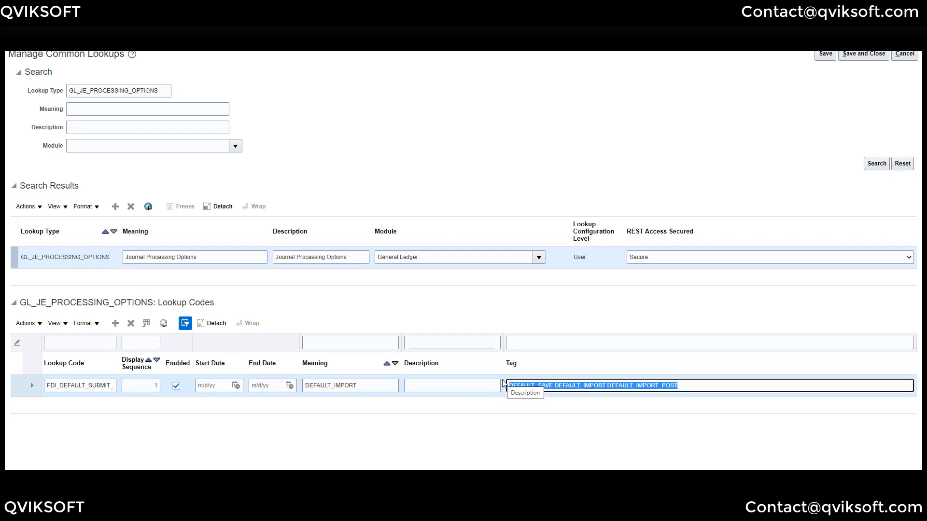
pyautogui.press('Delete')
pyautogui.click(139, 385)
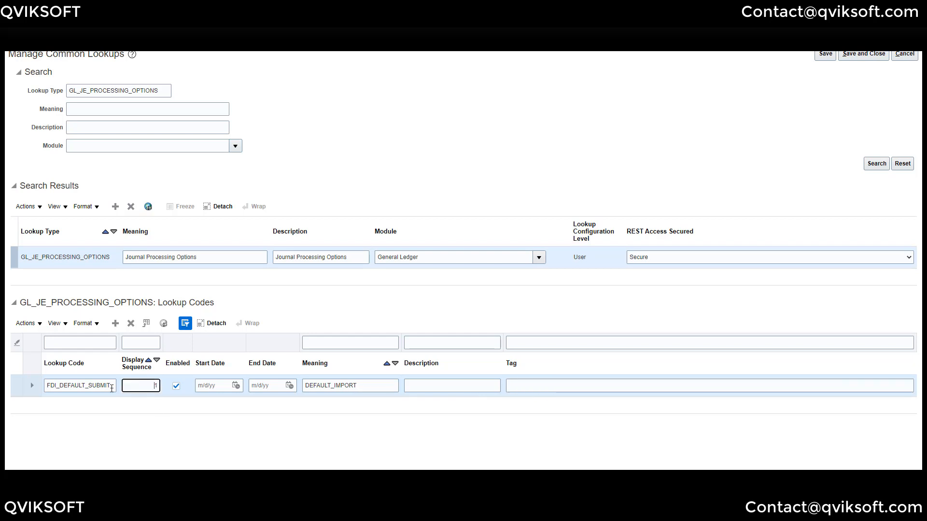
pyautogui.moveTo(85, 385); pyautogui.dragTo(132, 383)
pyautogui.click(133, 382)
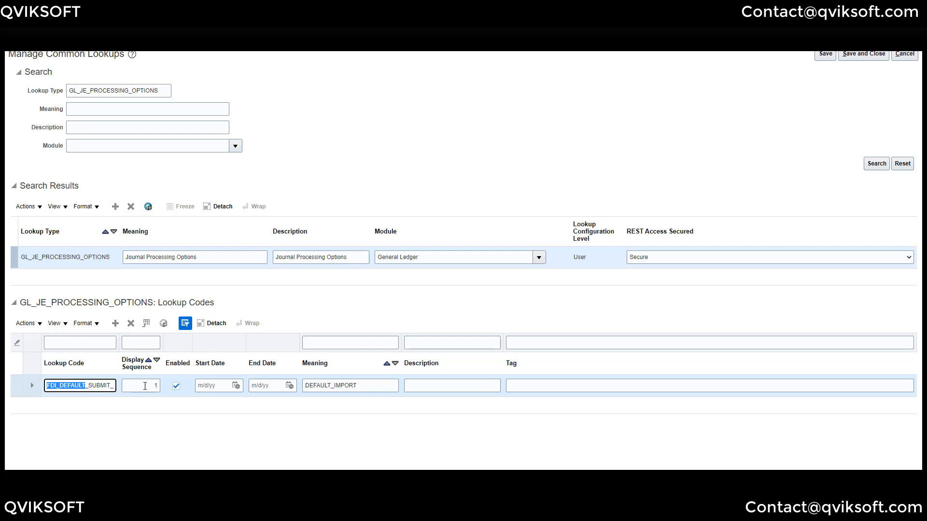
# - Add lookup code FDI_HIDE_SAVE_TO_INTERFACE with a matching meaning
pyautogui.click(114, 323)
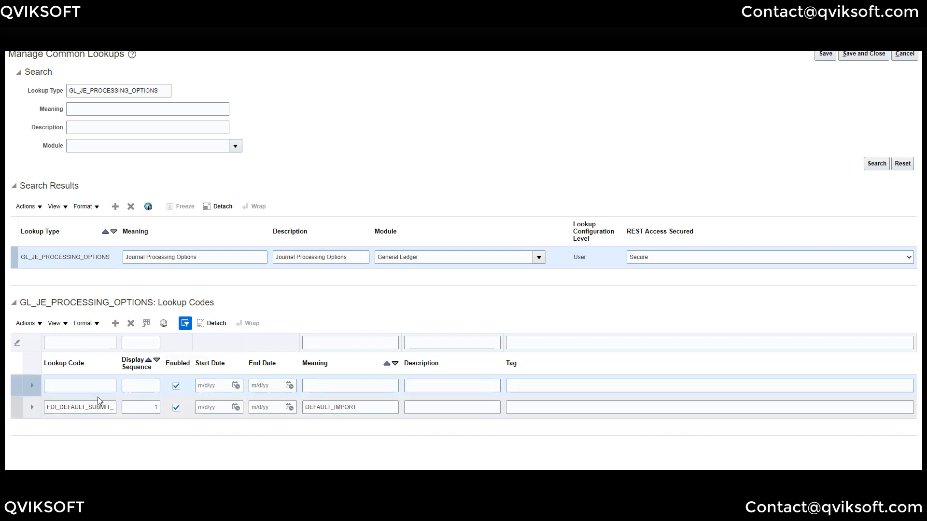
pyautogui.click(85, 385)
pyautogui.hotkey('alt', 'Tab')
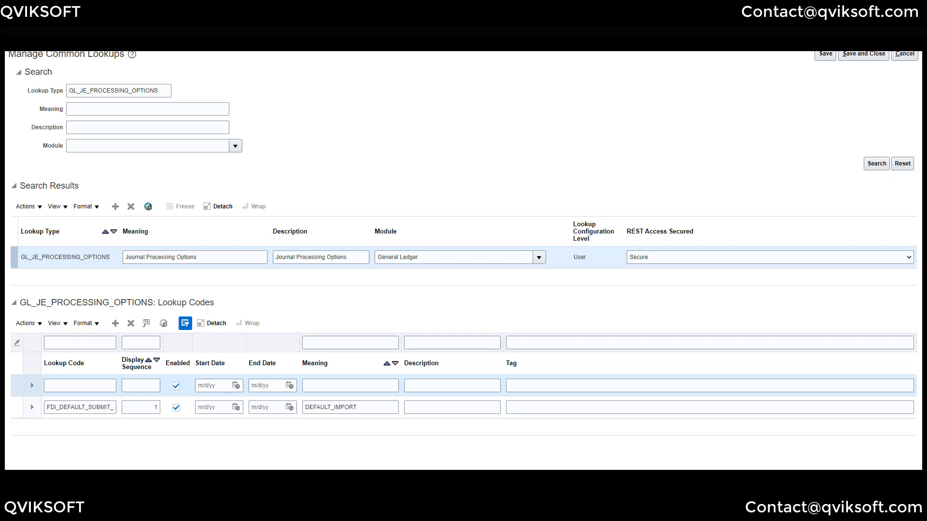
pyautogui.click(89, 386)
pyautogui.write('FDI_DEFAULT_SAVE_TO_INTERFACE')
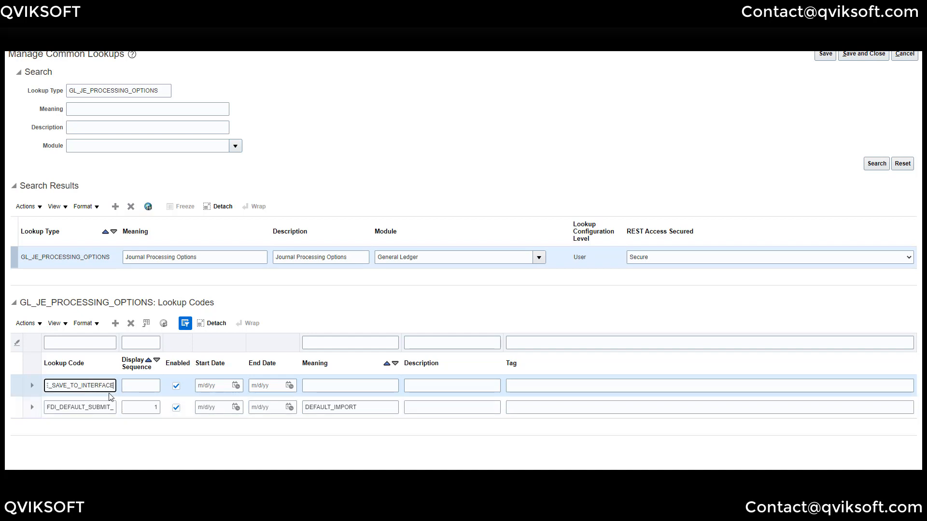
pyautogui.moveTo(76, 385); pyautogui.dragTo(127, 383)
pyautogui.click(74, 386)
pyautogui.click(326, 387)
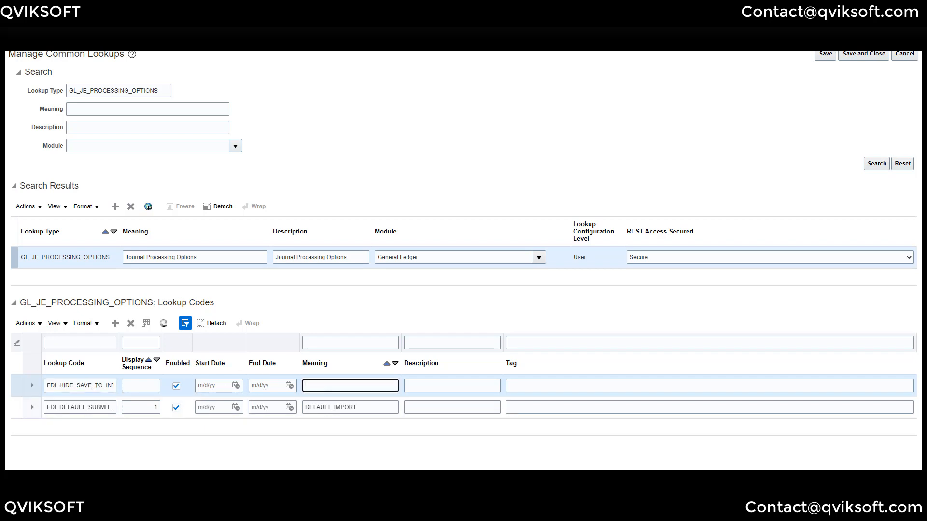
pyautogui.write('FDI_HIDE_SAVE_TO_INTERFACE')
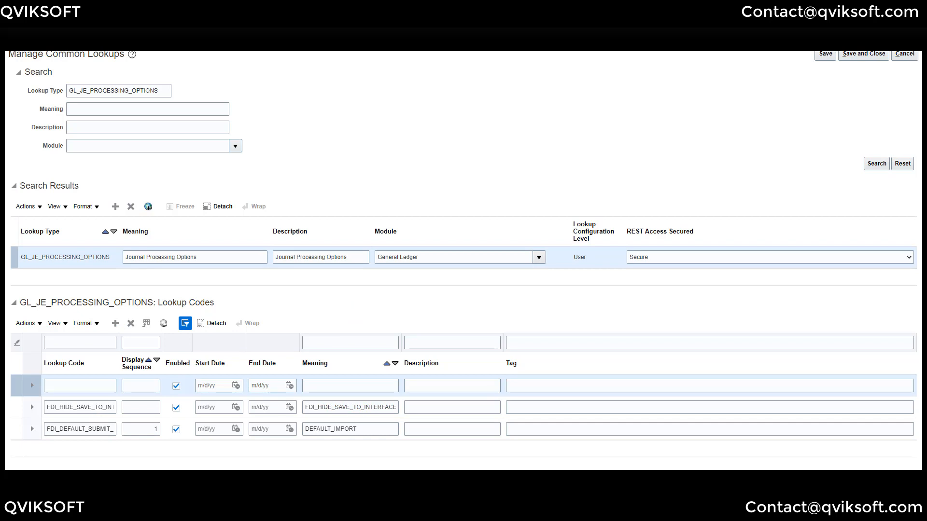
# - Add lookup code FDI_HIDE_SUBMIT_IMPORT with a matching meaning
pyautogui.click(82, 386)
pyautogui.write('FDI_HIDE_SUBMIT_IMPORT')
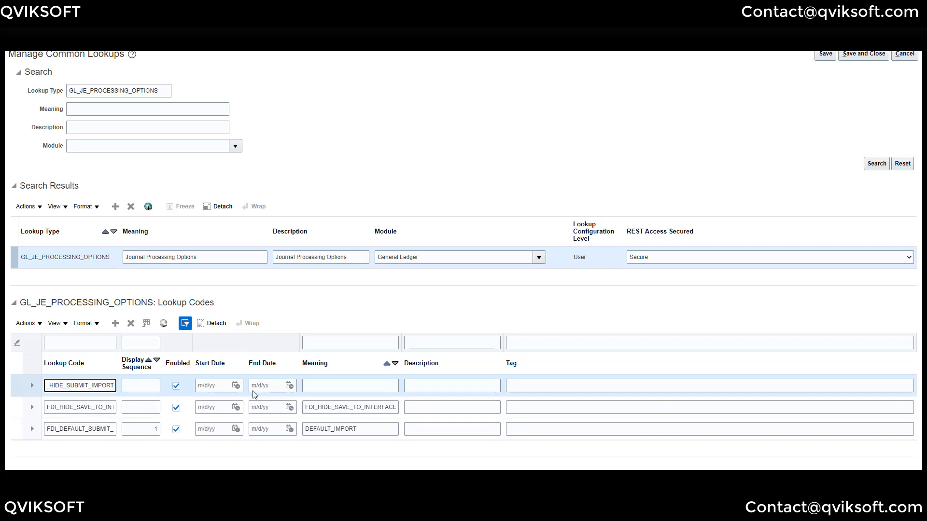
pyautogui.click(338, 385)
pyautogui.write('FDI_HIDE_SUBMIT_IMPORT')
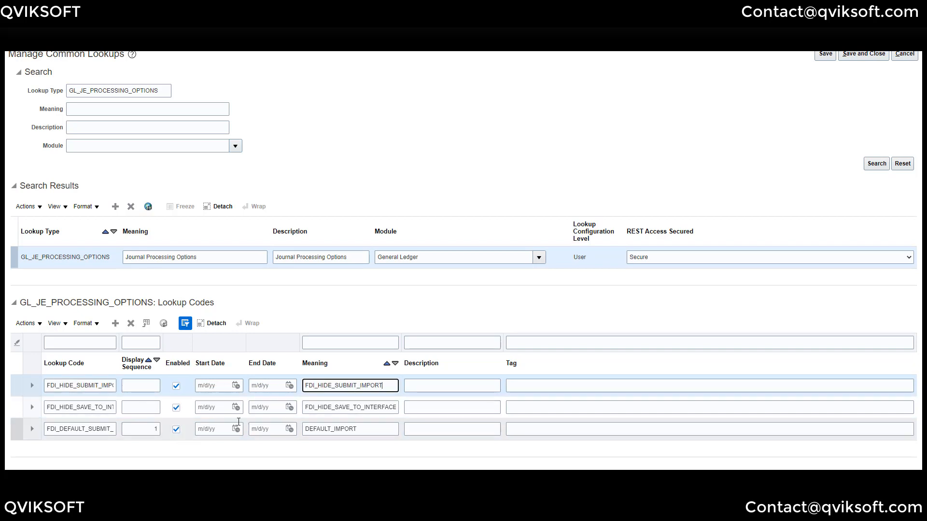
pyautogui.click(115, 323)
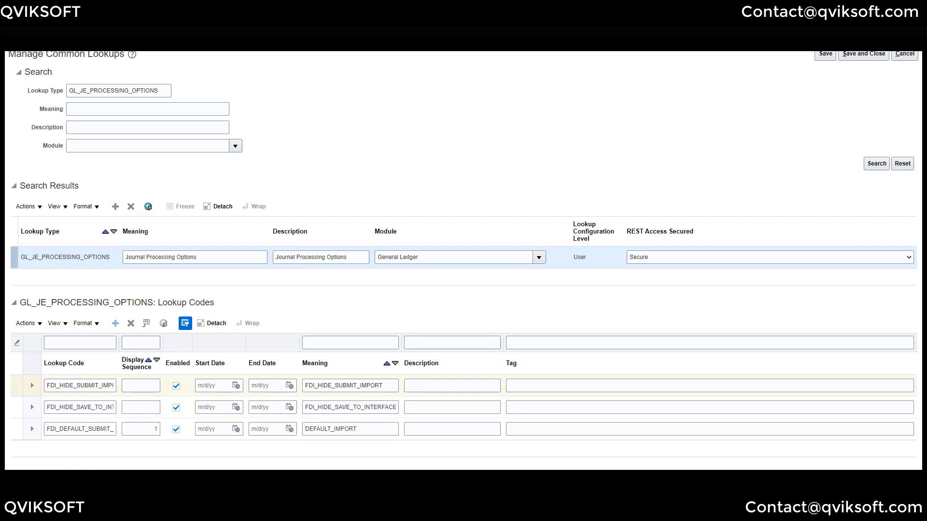
# - Add lookup code FDI_HIDE_SUBMIT_IMPORT_POST with matching meaning and description
pyautogui.click(546, 408)
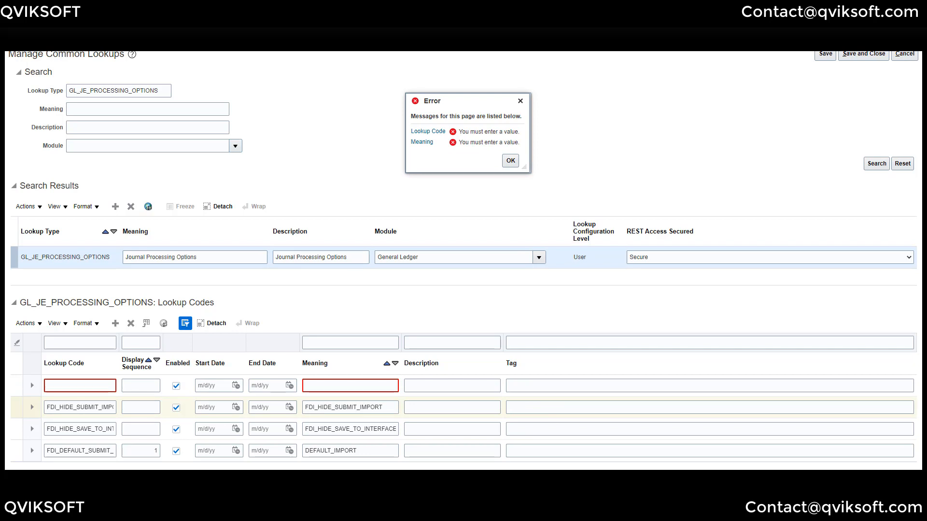
pyautogui.click(86, 386)
pyautogui.write('FDI_HIDE_SUBMIT_IMPORT')
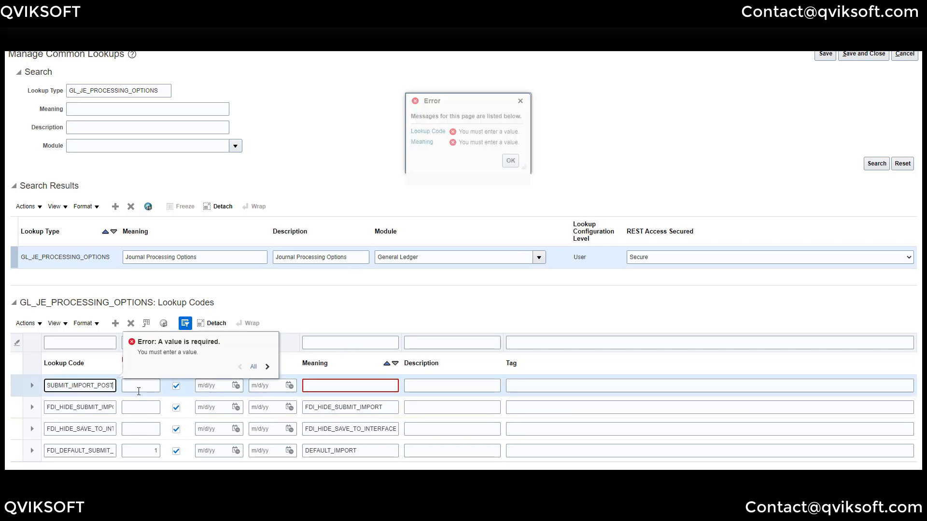
pyautogui.click(145, 388)
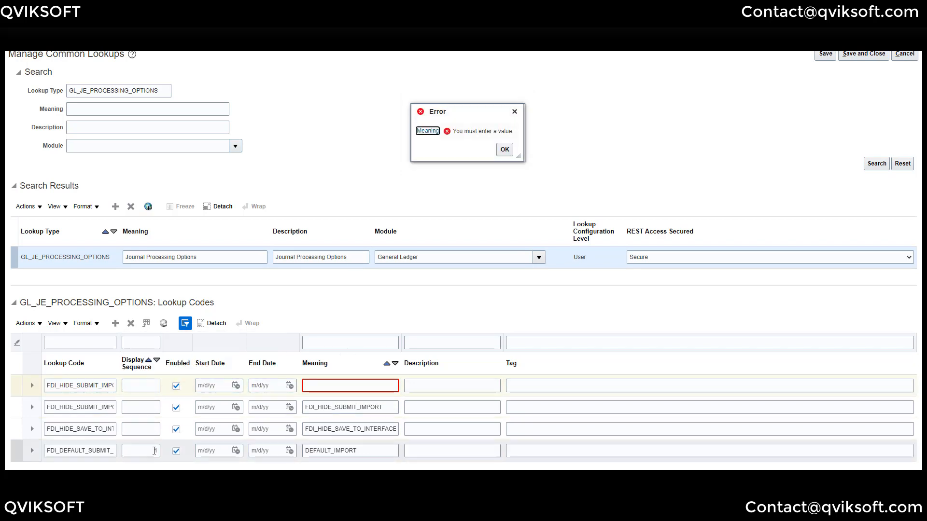
pyautogui.click(339, 387)
pyautogui.write('FDI_HIDE_SUBMIT_IMPORT_POST')
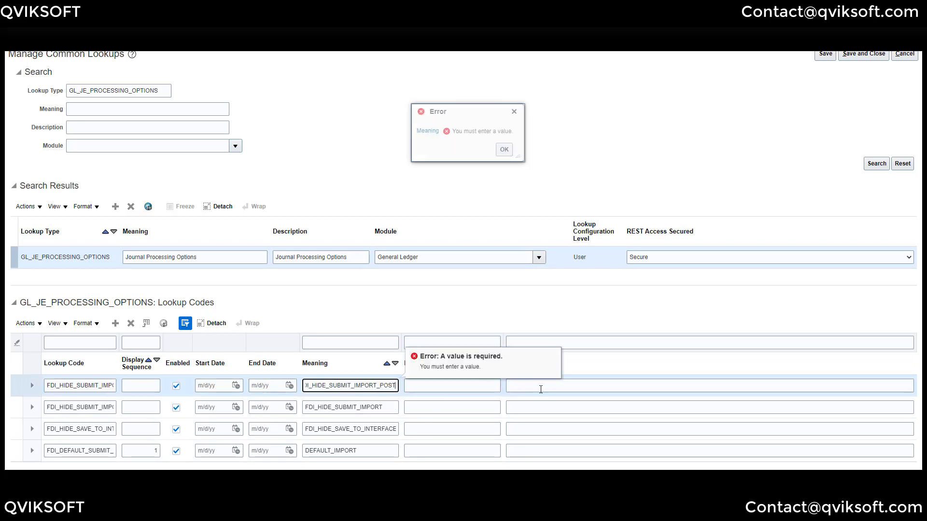
pyautogui.click(537, 384)
pyautogui.click(479, 391)
pyautogui.write('FDI_HIDE_SUBMIT_IMPORT_POST')
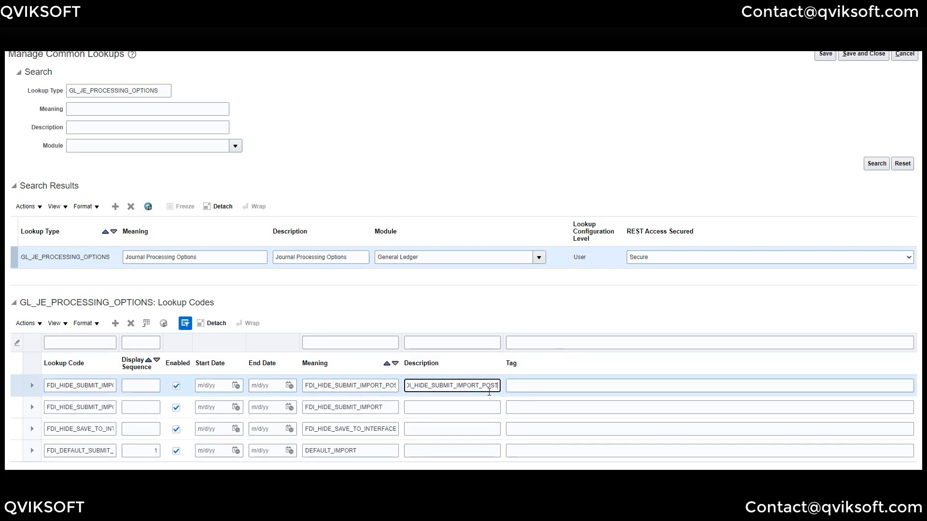
pyautogui.moveTo(483, 388); pyautogui.dragTo(308, 388)
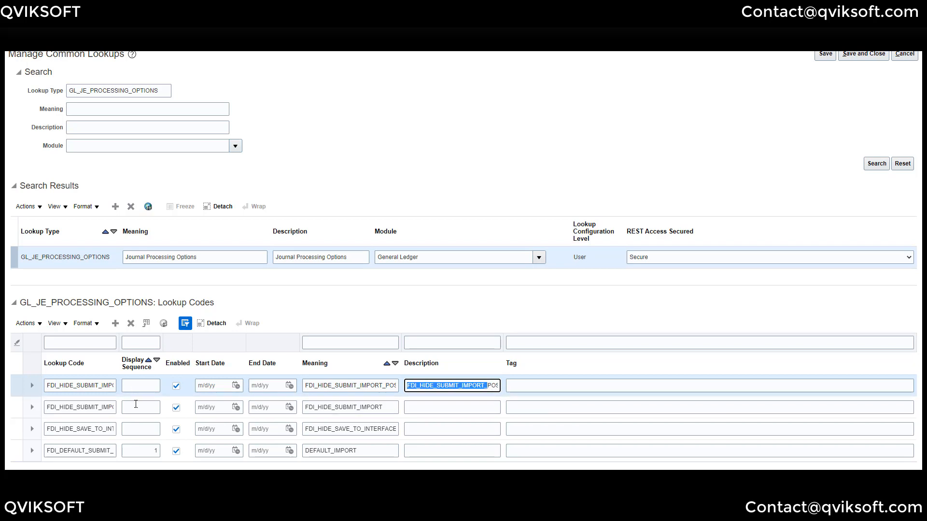
# - Give FDI_HIDE_SAVE_TO_INTERFACE, FDI_HIDE_SUBMIT_IMPORT and FDI_HIDE_SUBMIT_IMPORT_POST display sequences 2, 3 and 4
pyautogui.click(145, 429)
pyautogui.write('2')
pyautogui.click(148, 411)
pyautogui.write('3')
pyautogui.click(154, 385)
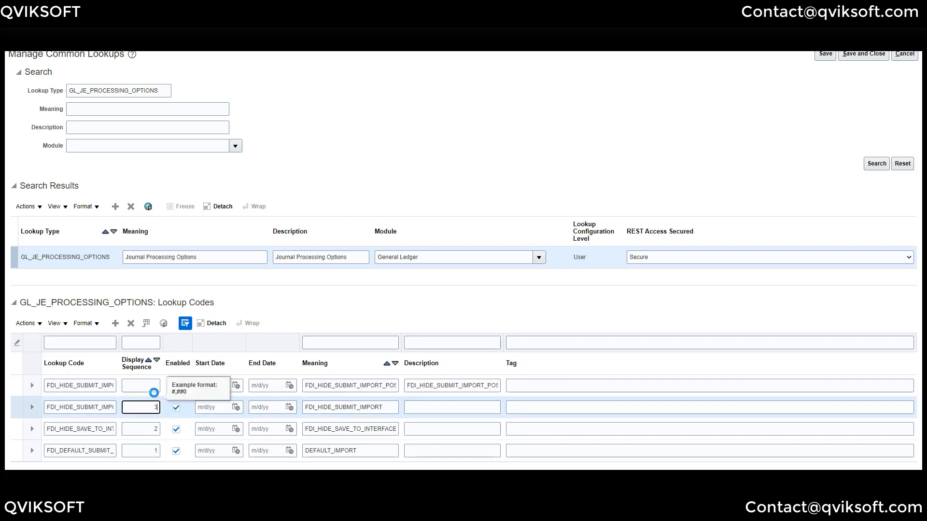
pyautogui.write('4')
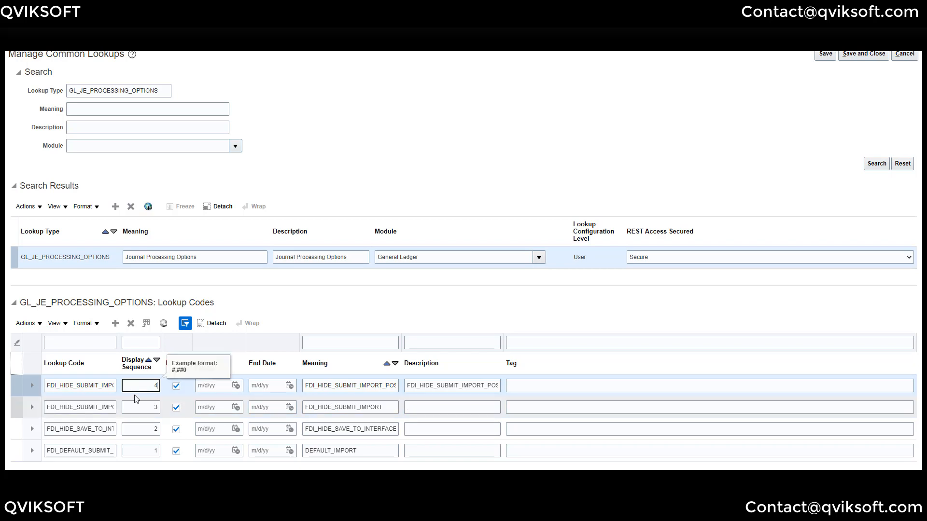
pyautogui.press('Tab')
pyautogui.click(114, 323)
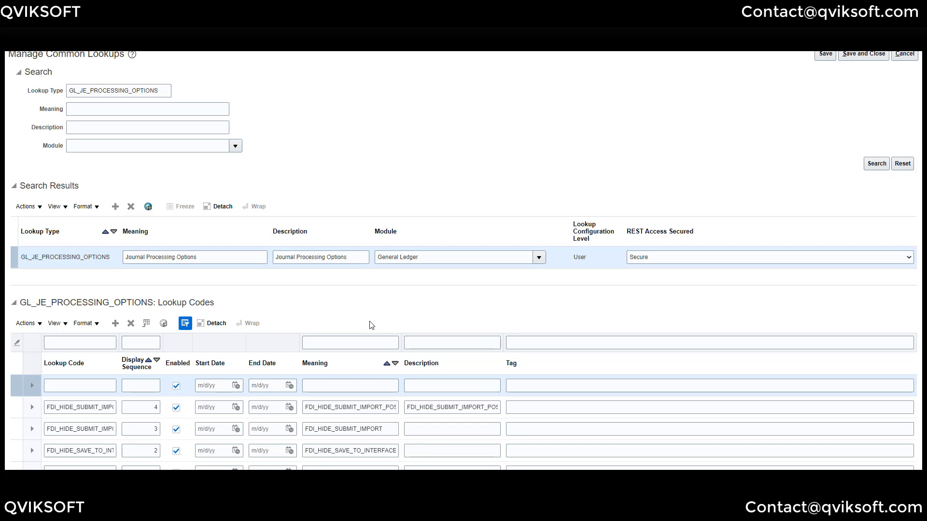
# - Add lookup code FDI_HIDE_NO_IMPORT_DFF with matching meaning and description
pyautogui.click(99, 385)
pyautogui.write('FDI_HIDE_NO_IMPORT_DFF')
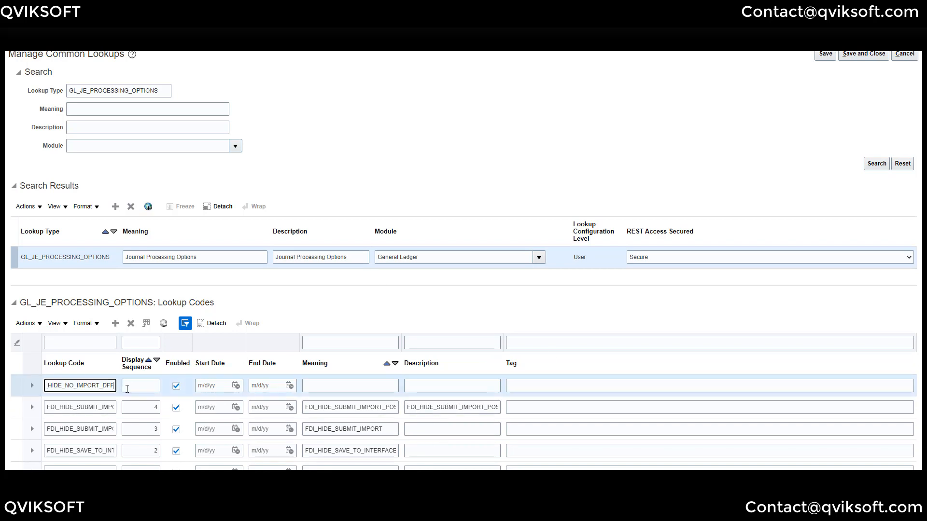
pyautogui.click(340, 385)
pyautogui.write('FDI_HIDE_NO_IMPORT_DFF')
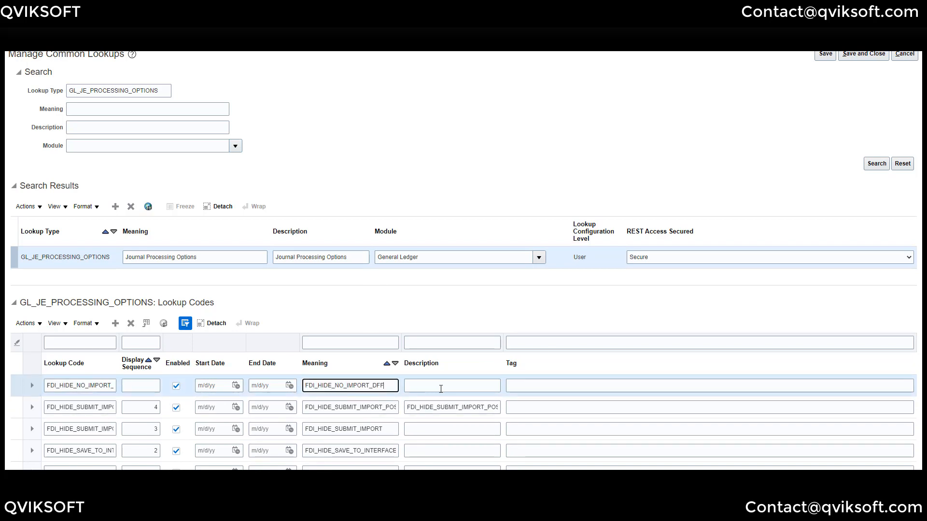
pyautogui.click(441, 389)
pyautogui.write('FDI_HIDE_NO_IMPORT_DFF')
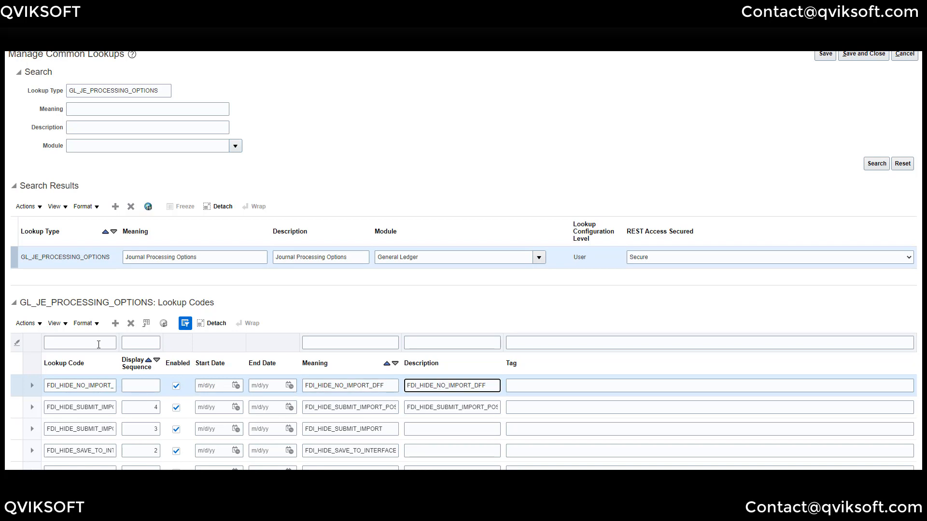
pyautogui.click(115, 323)
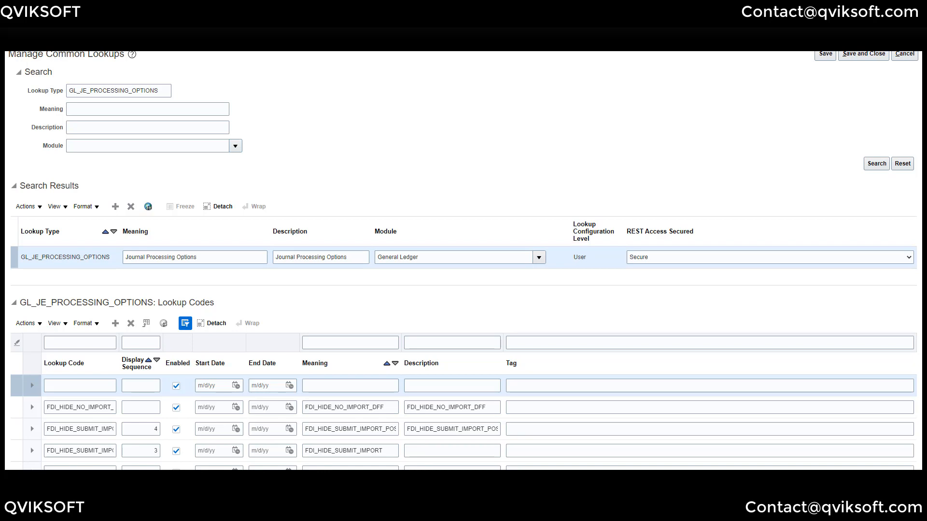
# - Add FDI_HIDE_IMPORT_DFF_NOVAL with matching meaning and description; sequence the DFF codes 5 and 6
pyautogui.click(87, 384)
pyautogui.hotkey('ctrl', 'v')
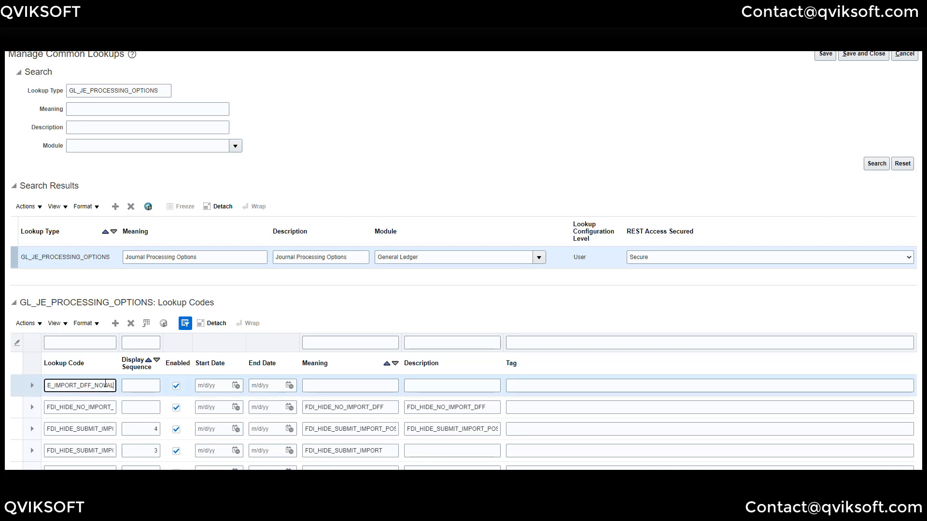
pyautogui.press('Tab')
pyautogui.press('Tab')
pyautogui.press('Tab')
pyautogui.press('Tab')
pyautogui.press('Tab')
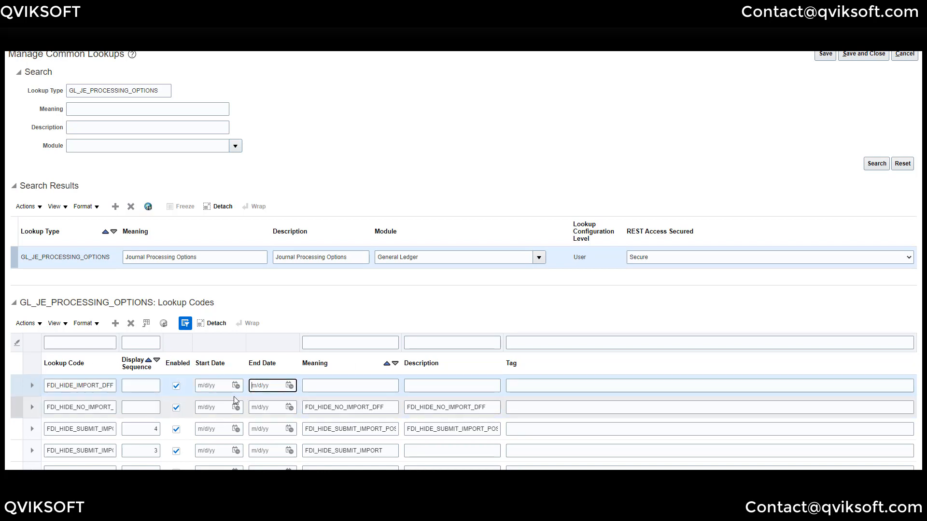
pyautogui.write('FDI_HIDE_IMPORT_DFF_NOVAL')
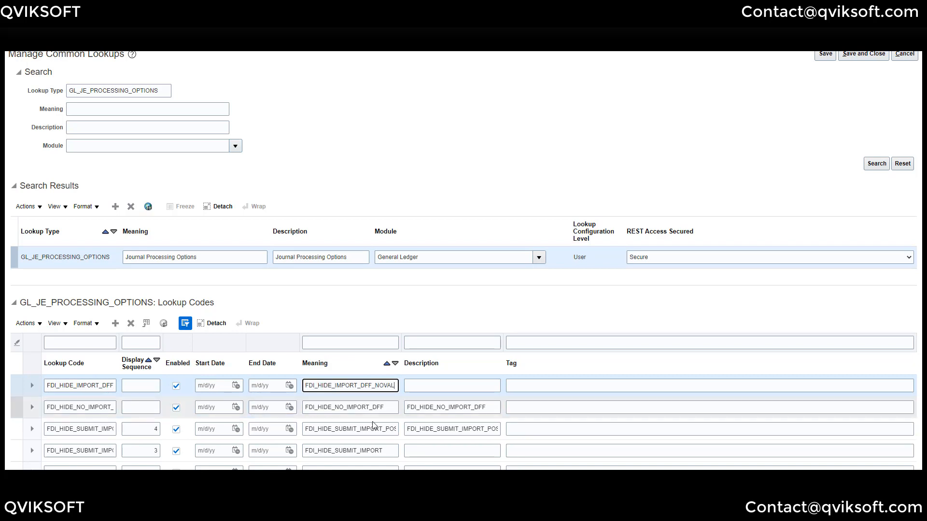
pyautogui.click(441, 385)
pyautogui.write('FDI_HIDE_IMPORT_DFF_NOVAL')
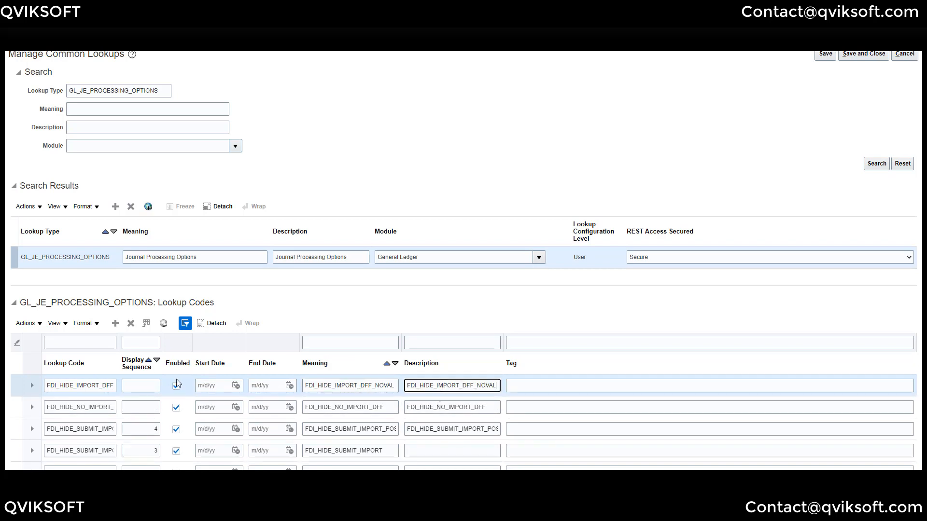
pyautogui.click(141, 407)
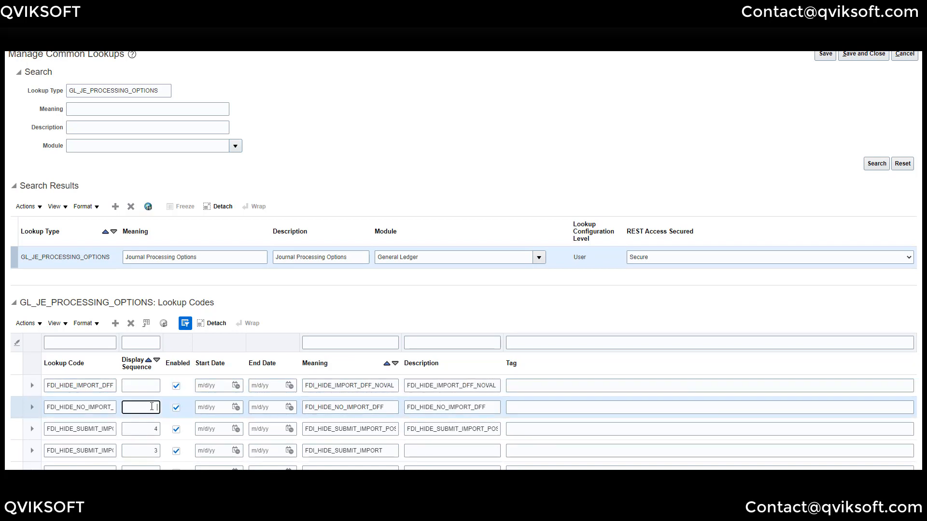
pyautogui.write('5')
pyautogui.click(154, 387)
pyautogui.write('6')
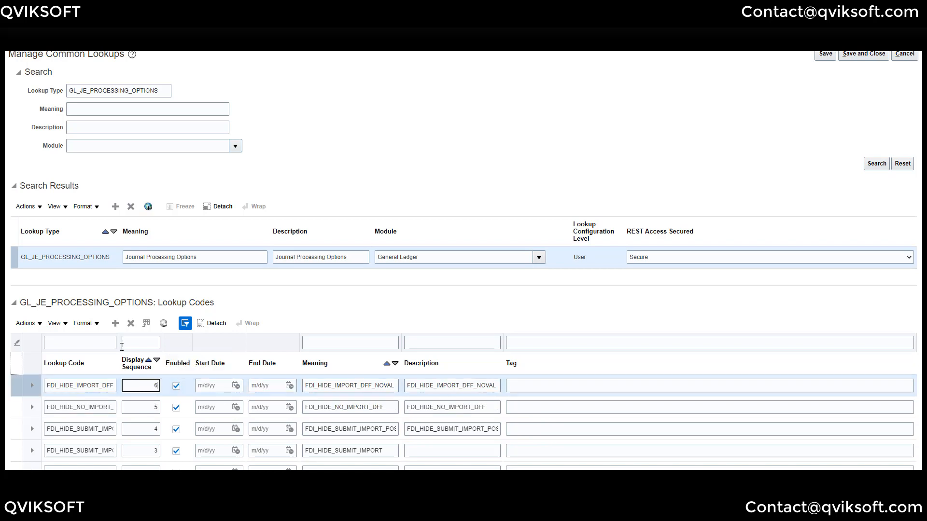
pyautogui.scroll(-1, 119, 326)
# - Add lookup code FDI_HIDE_IMPORT_DFF_WITHVAL with sequence 7 and matching meaning and description
pyautogui.scroll(-1, 114, 317)
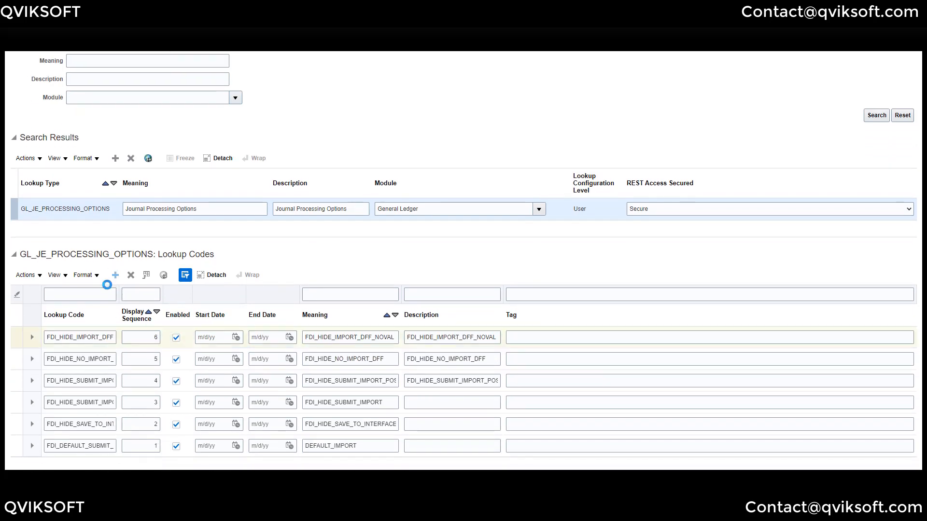
pyautogui.click(115, 274)
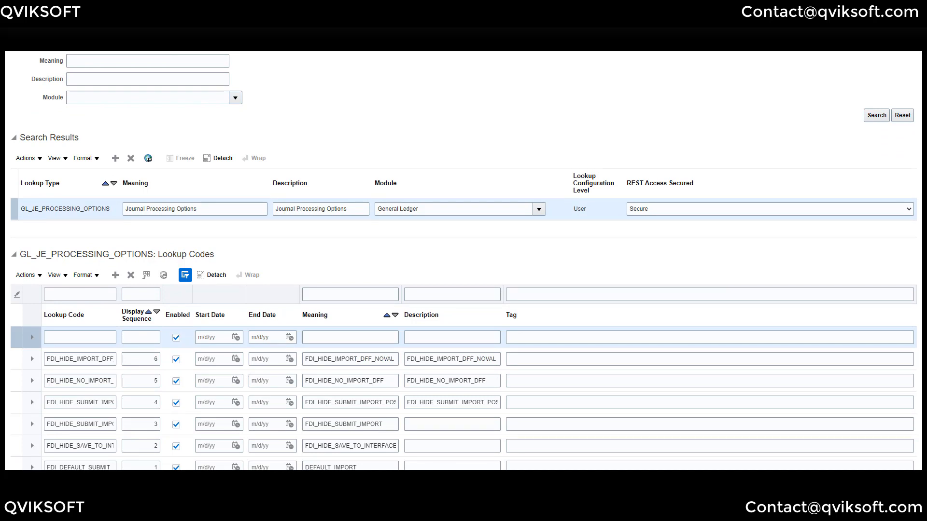
pyautogui.click(100, 336)
pyautogui.hotkey('ctrl', 'v')
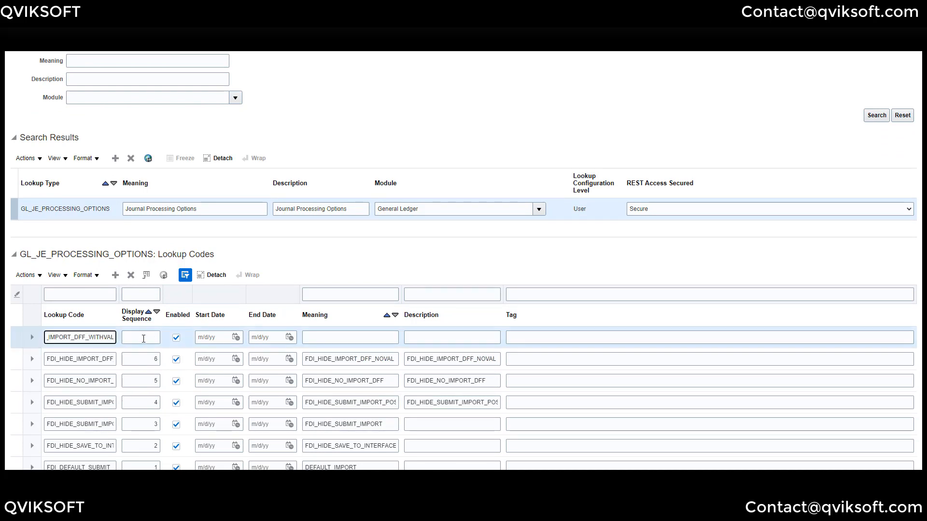
pyautogui.click(144, 339)
pyautogui.write('7')
pyautogui.press('Tab')
pyautogui.press('Tab')
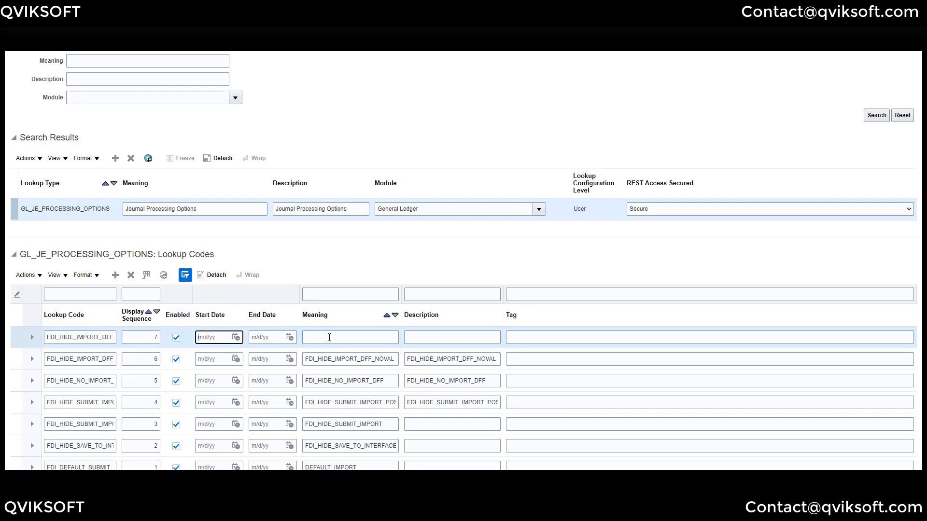
pyautogui.click(329, 337)
pyautogui.write('FDI_HIDE_IMPORT_DFF_WITHVAL')
pyautogui.click(439, 337)
pyautogui.write('FDI_HIDE_IMPORT_DFF_WITHVAL')
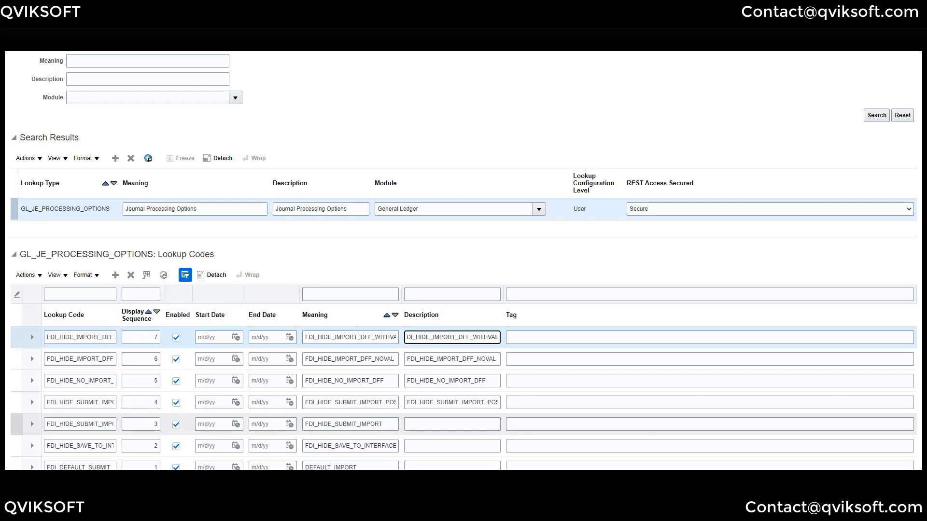
pyautogui.click(545, 337)
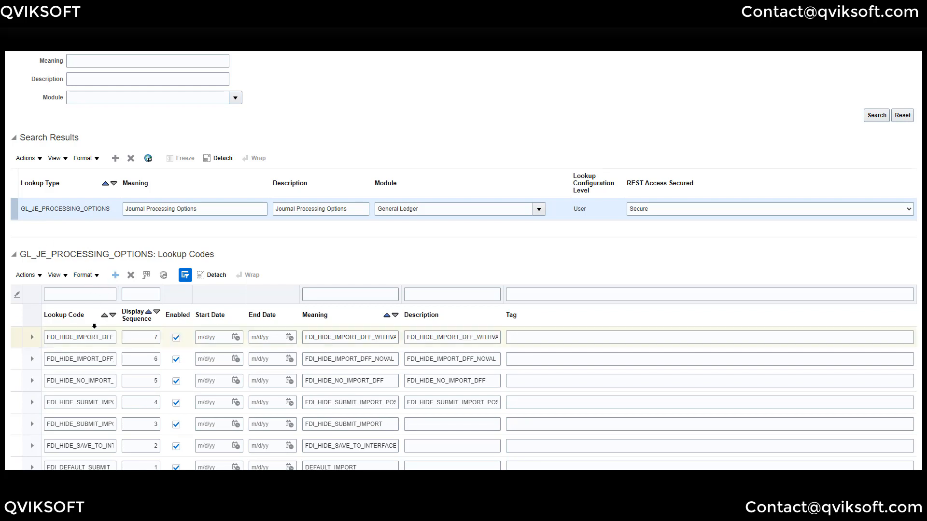
# - Add lookup code FDI_HIDE_DEFER_ACCT_VAL with sequence 8 and matching meaning and description
pyautogui.click(86, 337)
pyautogui.write('FDI_HIDE_DEFER_ACCT')
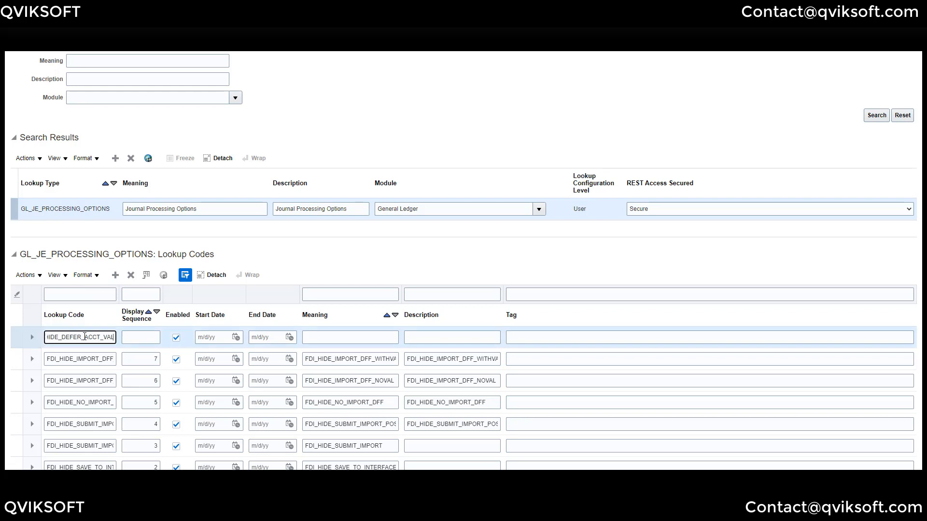
pyautogui.click(154, 342)
pyautogui.write('8')
pyautogui.press('Tab')
pyautogui.press('Tab')
pyautogui.press('Tab')
pyautogui.press('Tab')
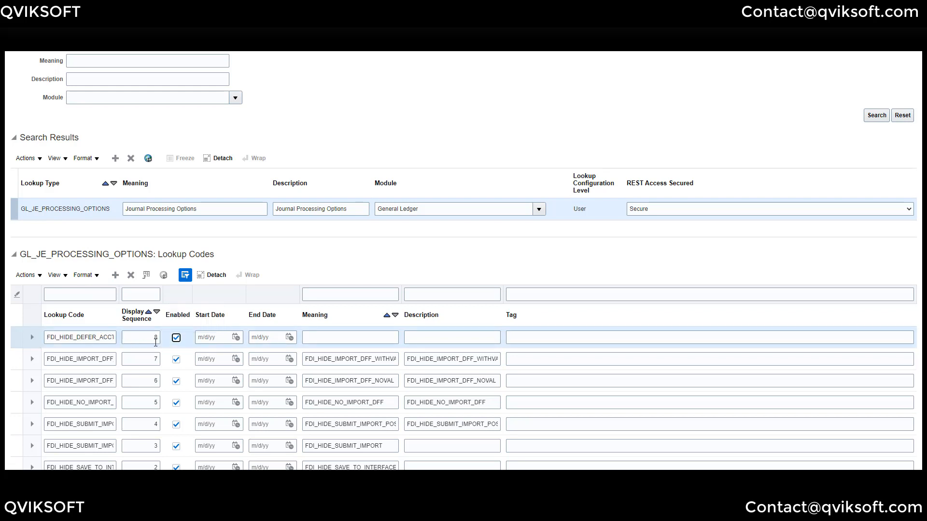
pyautogui.write('FDI_HIDE_DEFER_ACCT_VAL')
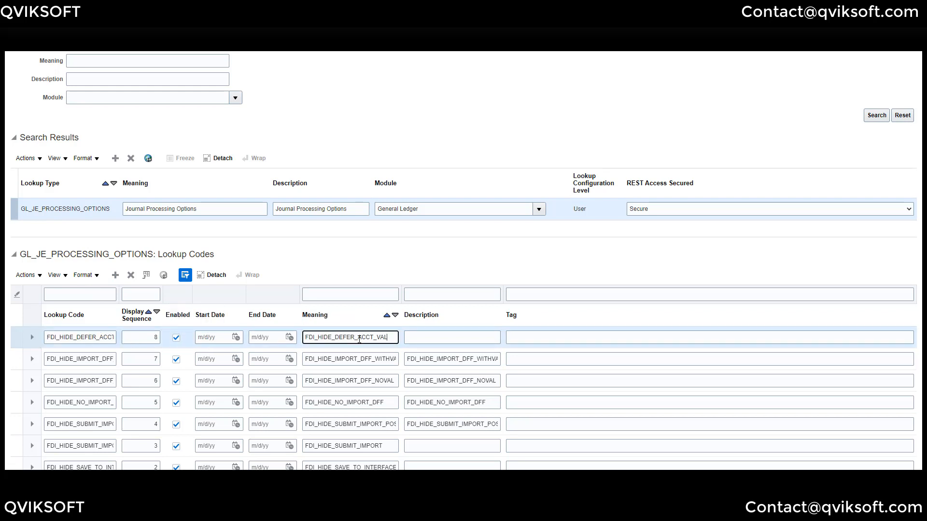
pyautogui.press('Tab')
pyautogui.write('FDI_HIDE_DEFER_ACCT_VAL')
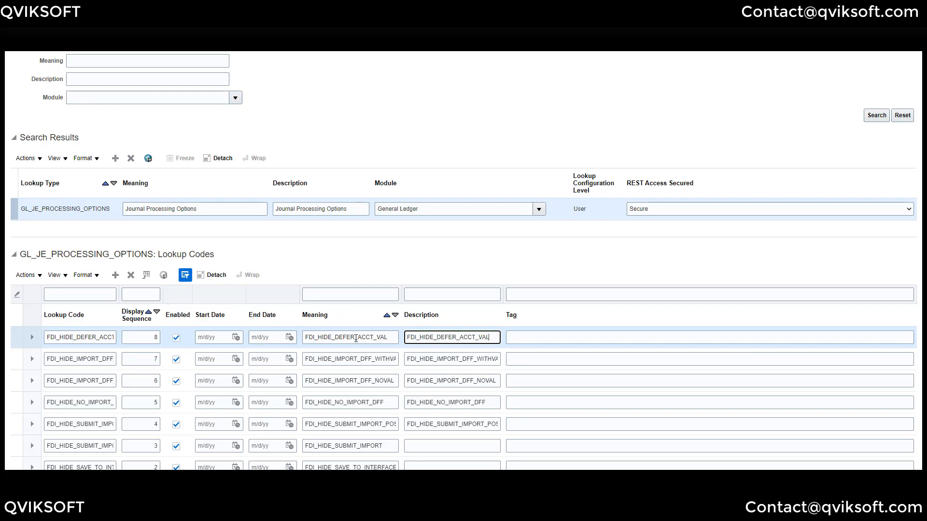
# - Add the FDI_HIDE_SEND_EMAIL_ON_ERR… lookup code with matching meaning and description
pyautogui.click(115, 275)
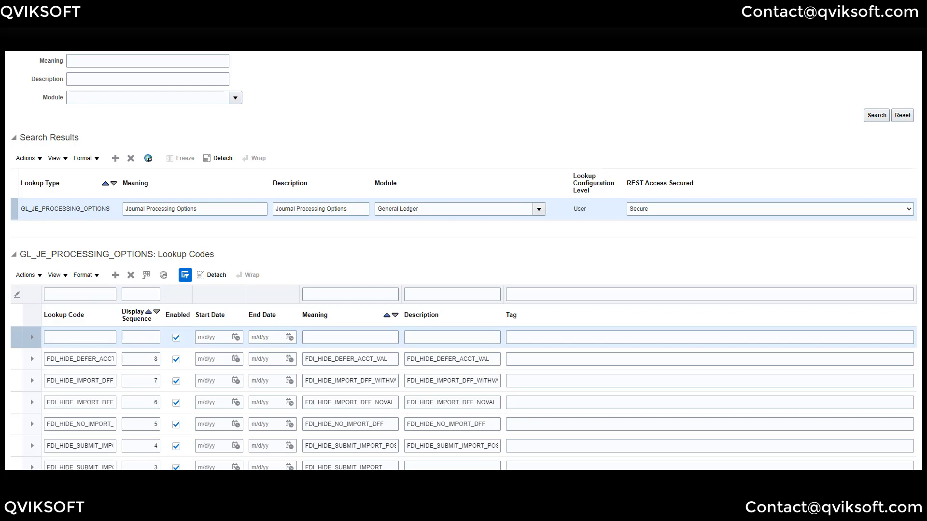
pyautogui.click(79, 337)
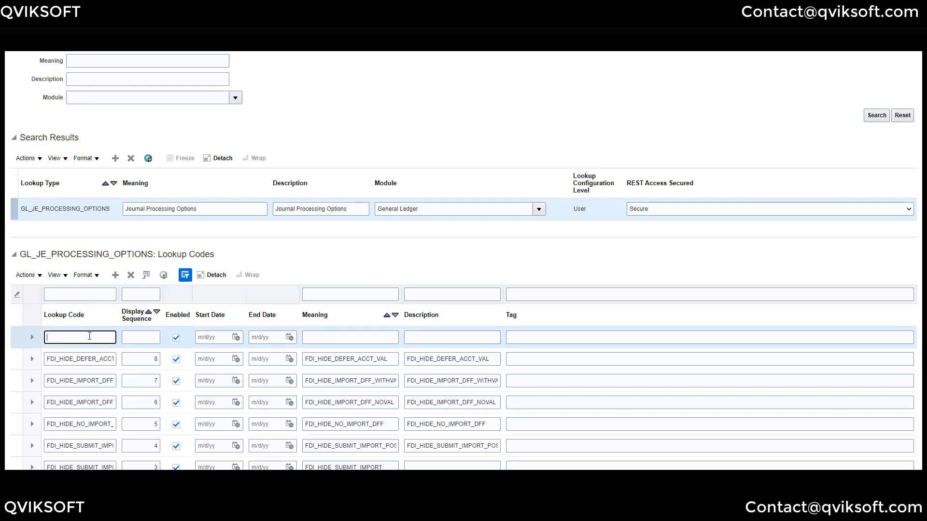
pyautogui.write('FDI_HIDE_SEND_EMAIL')
pyautogui.click(142, 340)
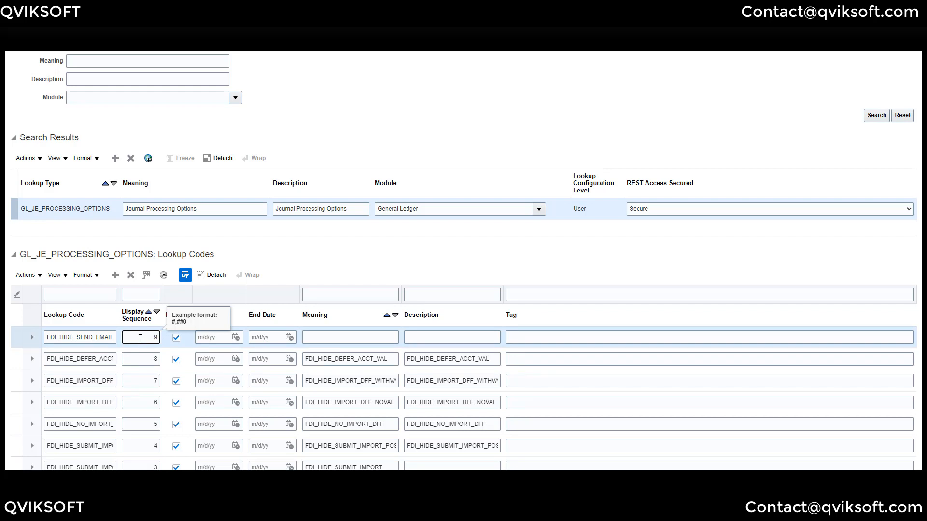
pyautogui.press('Tab')
pyautogui.press('Tab')
pyautogui.press('Tab')
pyautogui.press('Tab')
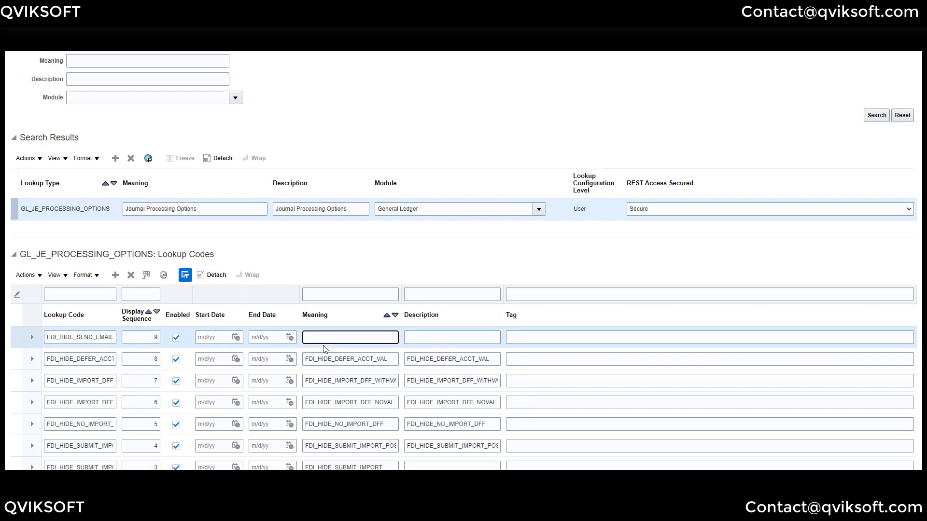
pyautogui.write('FDI_HIDE_SEND_EMAIL_ON_ERR')
pyautogui.press('Tab')
pyautogui.write('FDI_HIDE_SEND_EMAIL_ON_ERR')
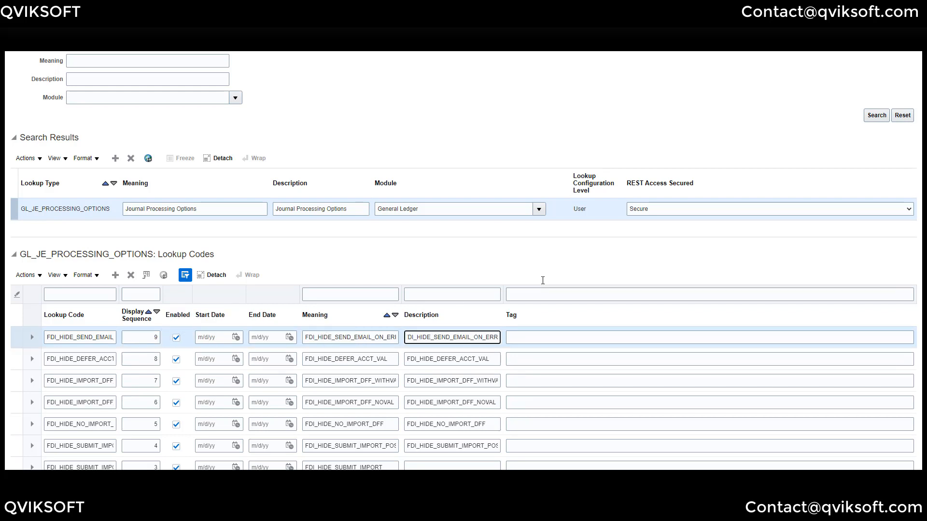
pyautogui.scroll(-2, 543, 280)
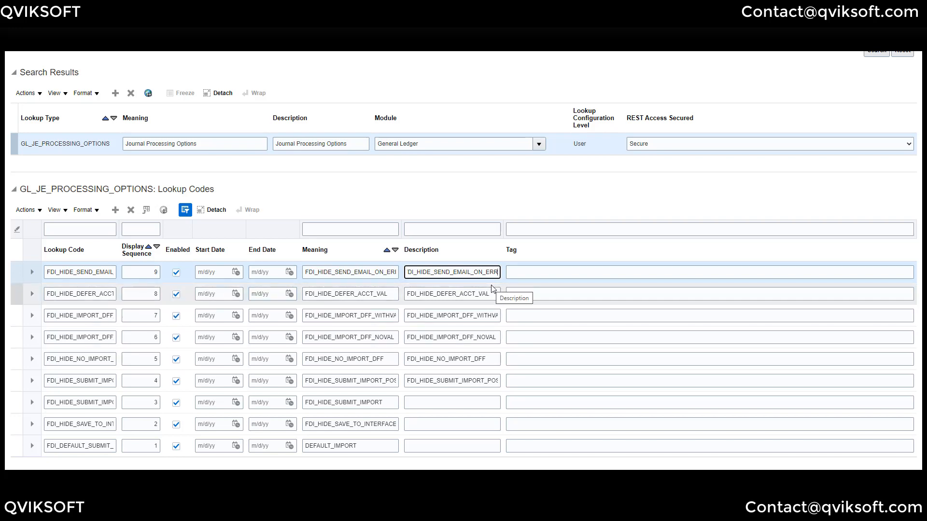
pyautogui.scroll(3, 573, 242)
pyautogui.scroll(1, 572, 241)
pyautogui.scroll(-2, 676, 169)
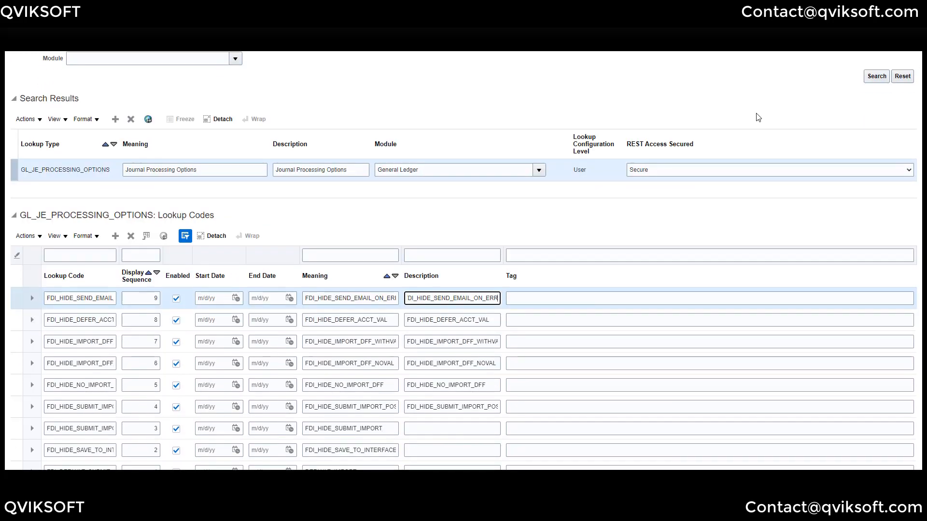
pyautogui.scroll(2, 756, 118)
# - Save the lookup code changes, then review the Excel journal Submission Options and cancel without submitting
pyautogui.click(824, 65)
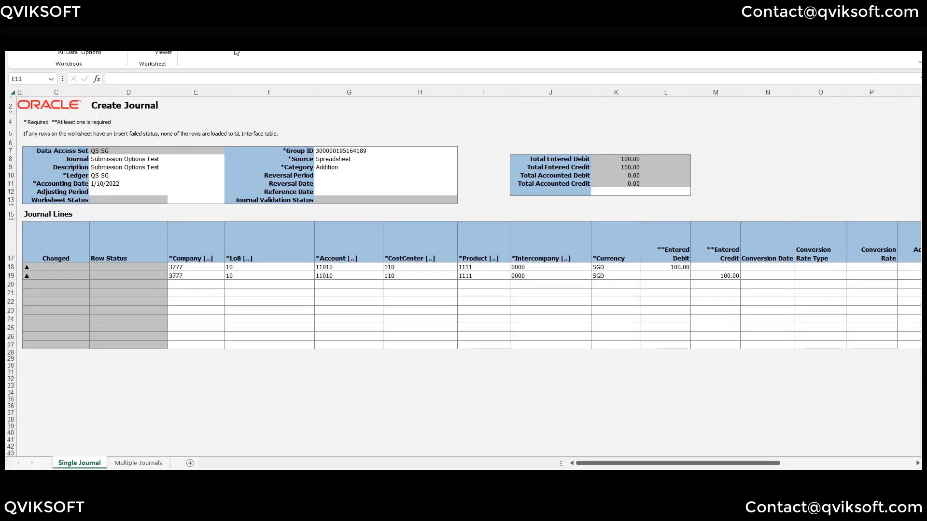
pyautogui.click(144, 55)
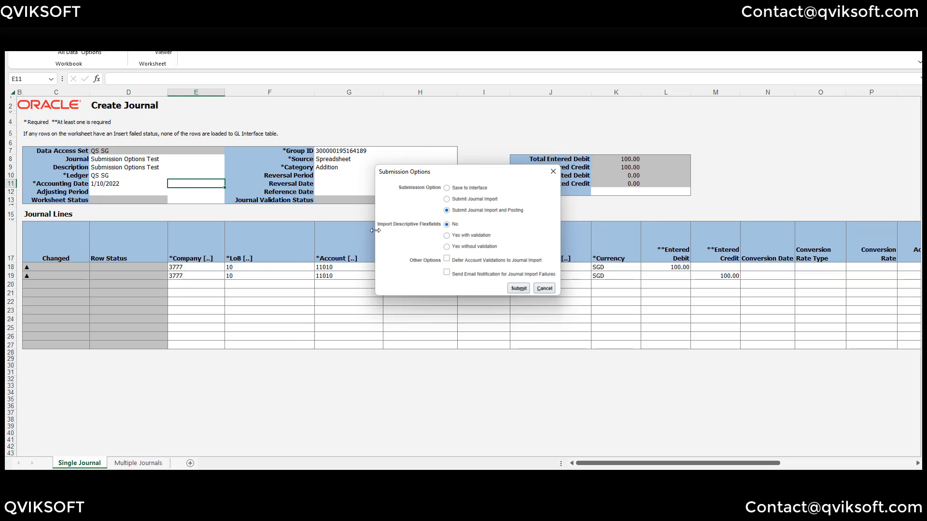
pyautogui.click(545, 289)
pyautogui.click(420, 268)
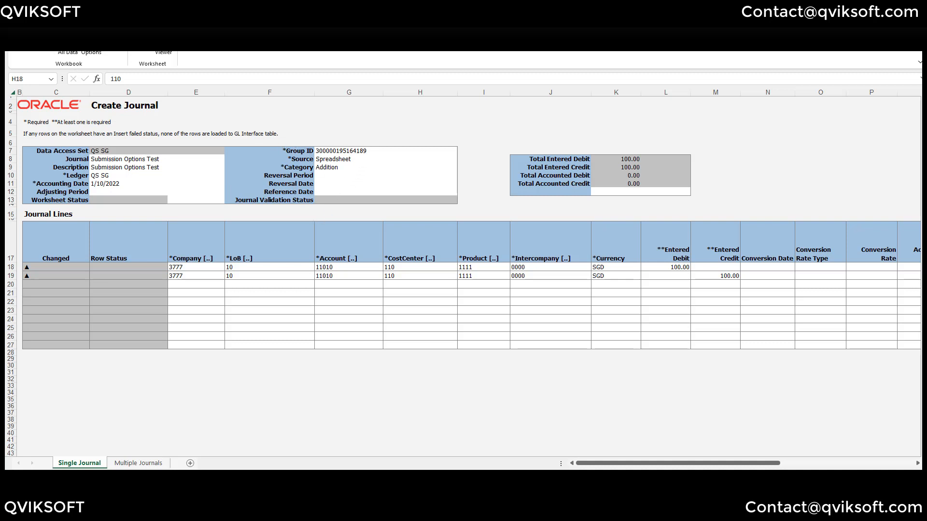
# - Log out of the Create Journal workbook's Oracle session and acknowledge the logout message
pyautogui.click(55, 53)
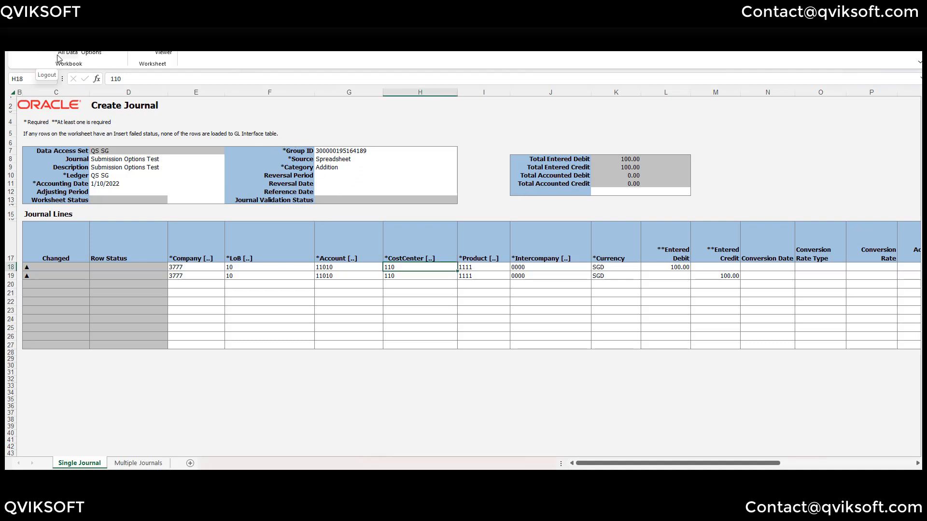
pyautogui.click(40, 51)
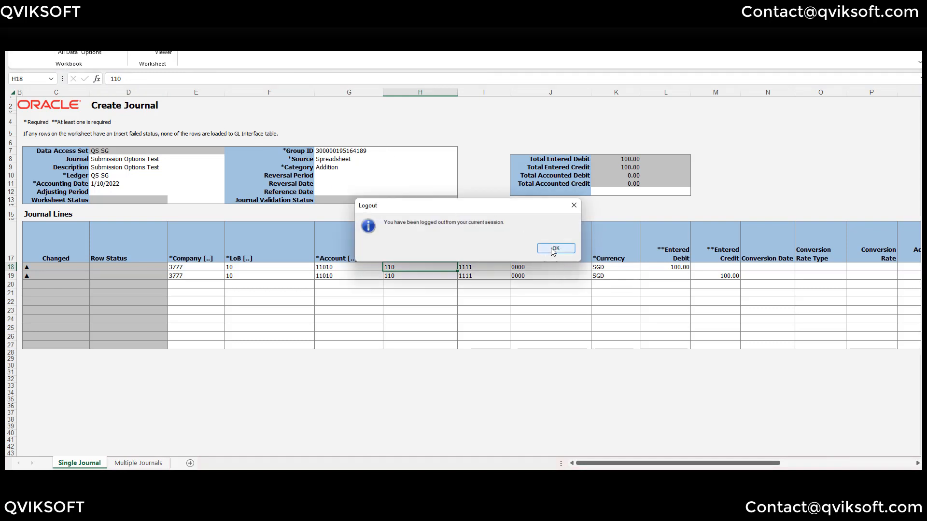
pyautogui.click(551, 247)
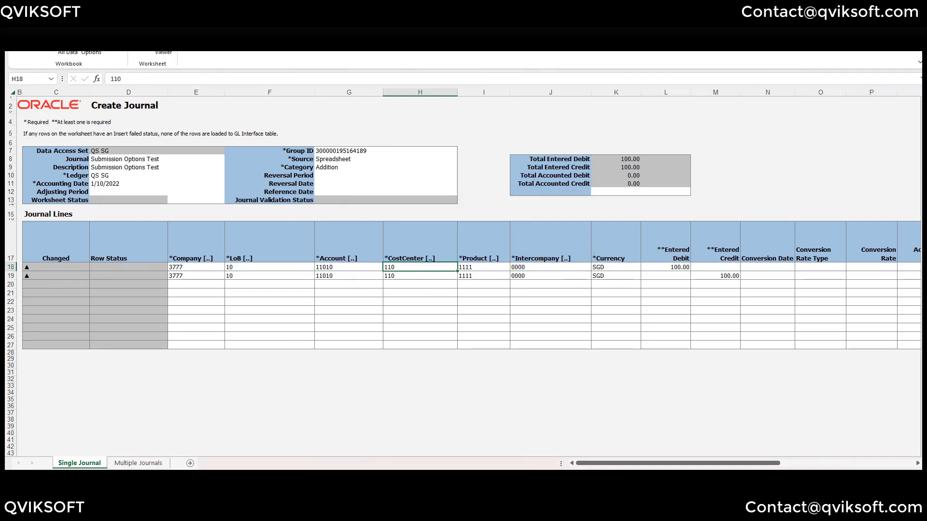
# - Disable the FDI_HIDE_SUBMIT_IMPORT lookup code (sequence 3), keeping FDI_HIDE_SAVE_TO_INTERFACE enabled, and save
pyautogui.moveTo(181, 466)
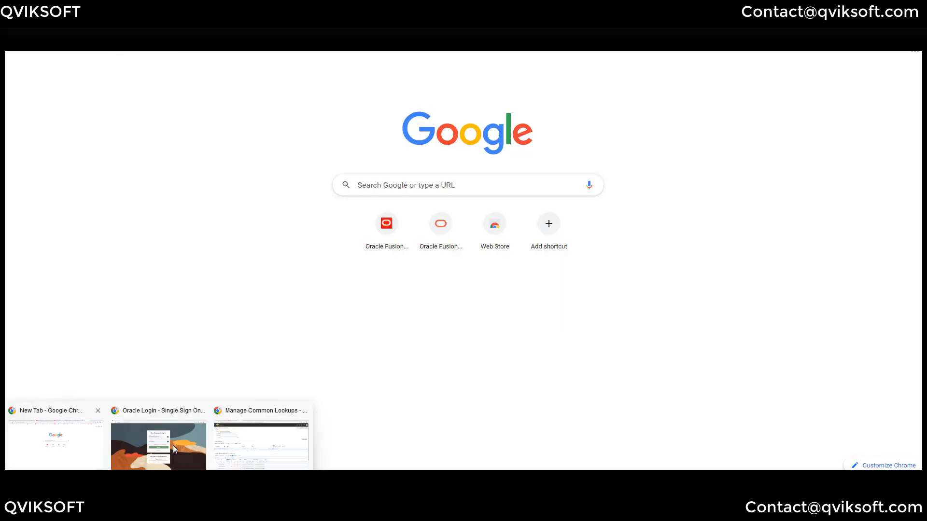
pyautogui.click(261, 446)
pyautogui.scroll(-3, 338, 304)
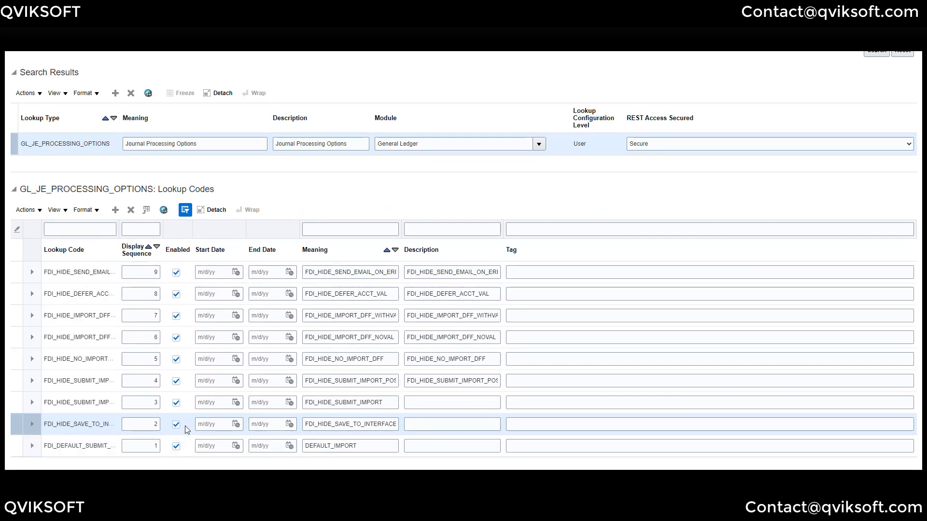
pyautogui.click(177, 446)
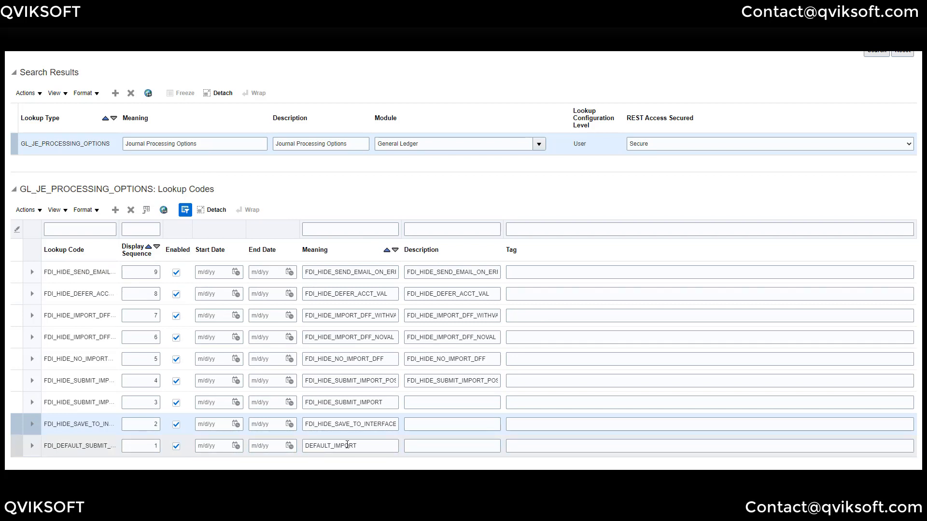
pyautogui.click(175, 403)
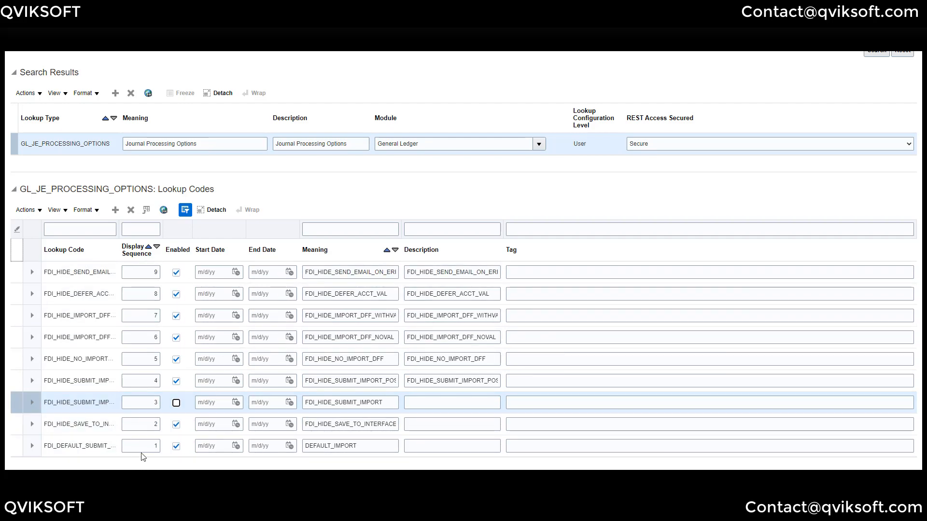
pyautogui.scroll(3, 730, 161)
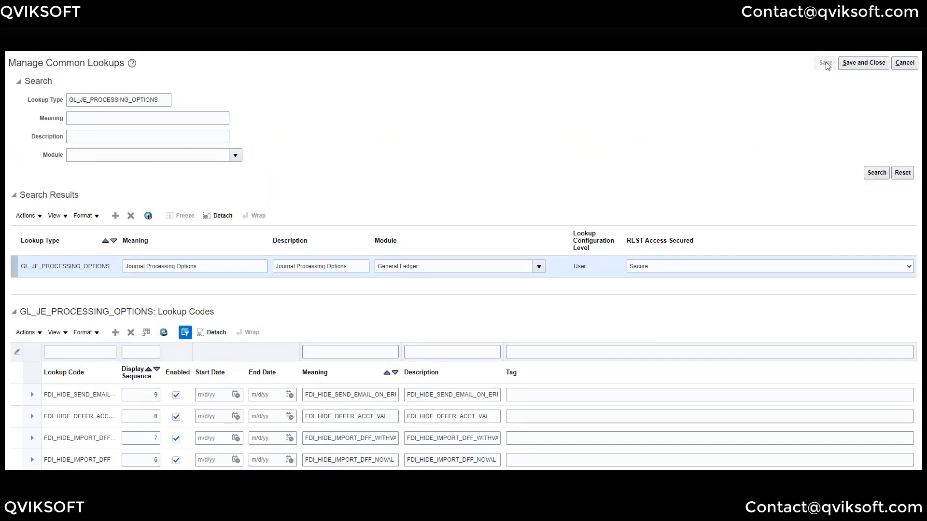
pyautogui.click(827, 65)
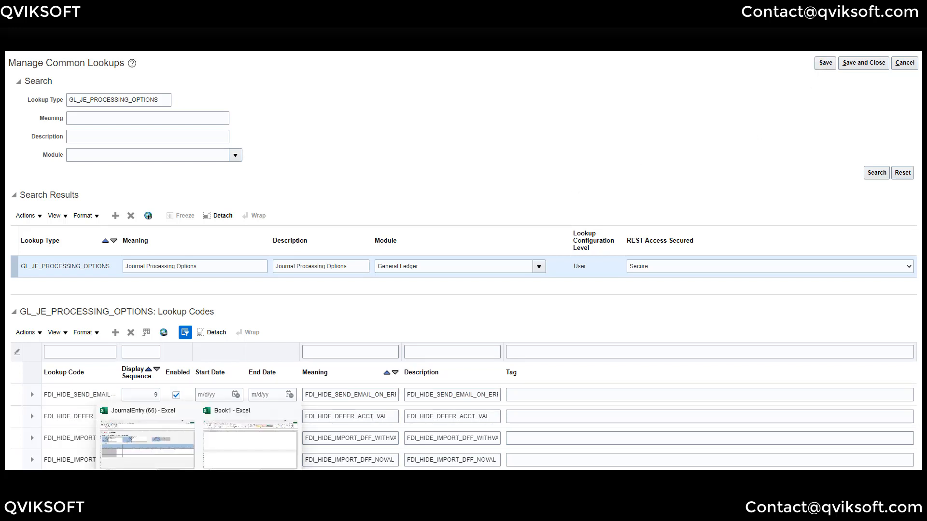
# - Sign back in to the JournalEntry workbook and confirm Submission Options offers only Submit Journal Import, closing unsubmitted
pyautogui.moveTo(199, 469)
pyautogui.click(190, 451)
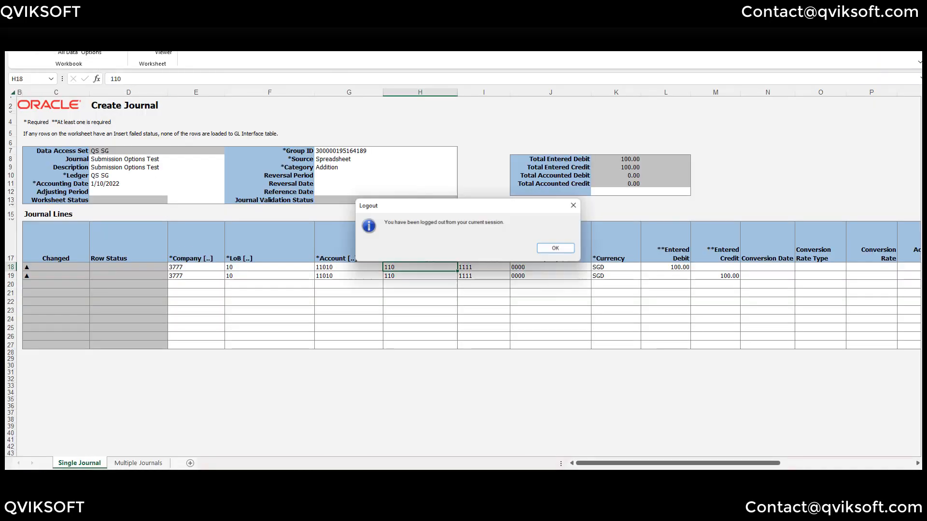
pyautogui.click(556, 248)
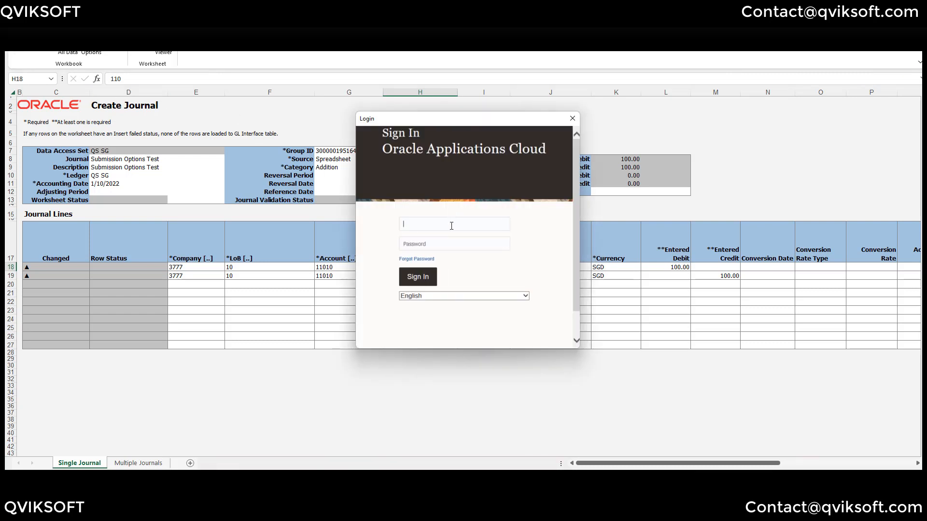
pyautogui.press('Tab')
pyautogui.click(419, 278)
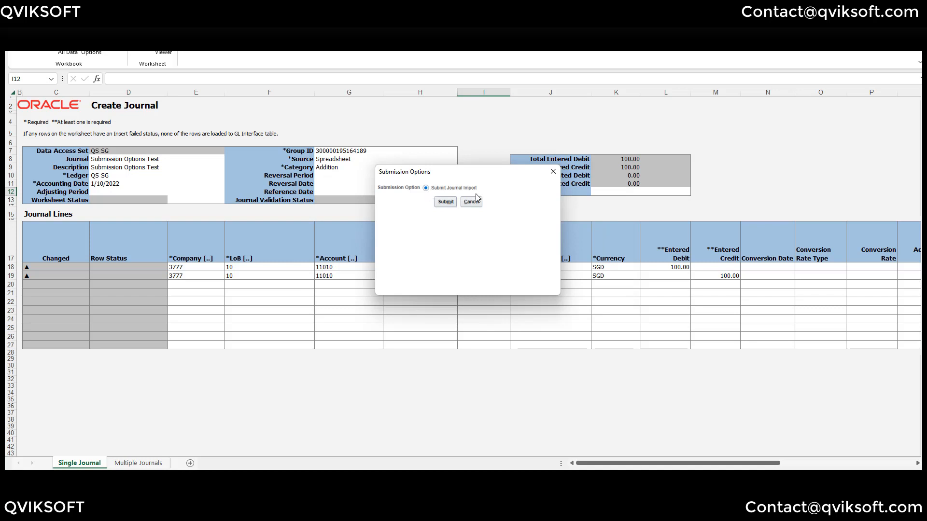
pyautogui.click(554, 171)
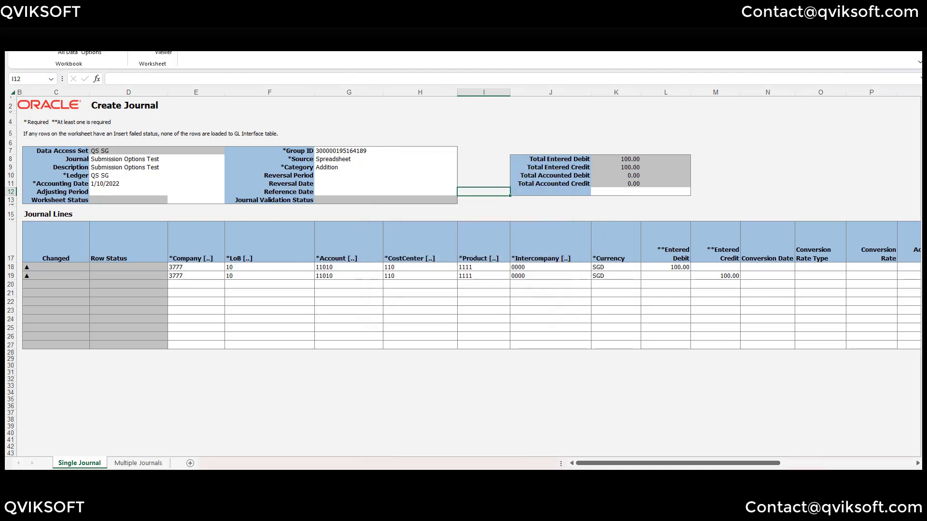
# - Disable the sequence 9 FDI_HIDE_SEND_EMAIL_ON_ERR lookup code, save it, and return to the journal workbook
pyautogui.moveTo(181, 461)
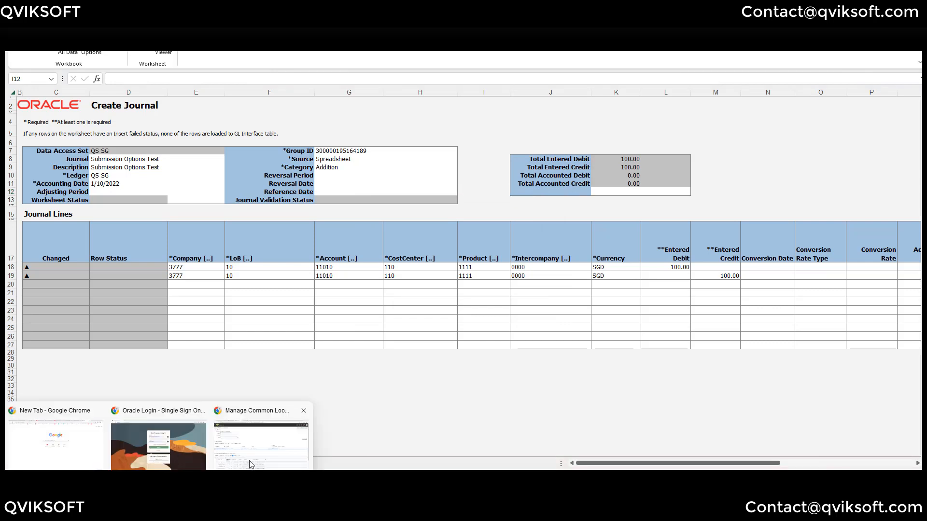
pyautogui.click(290, 425)
pyautogui.scroll(-3, 425, 316)
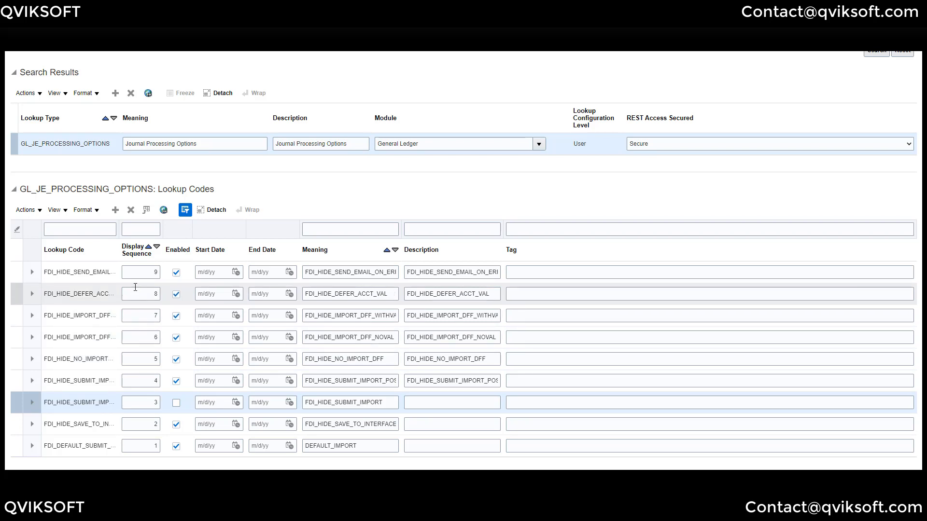
pyautogui.click(176, 273)
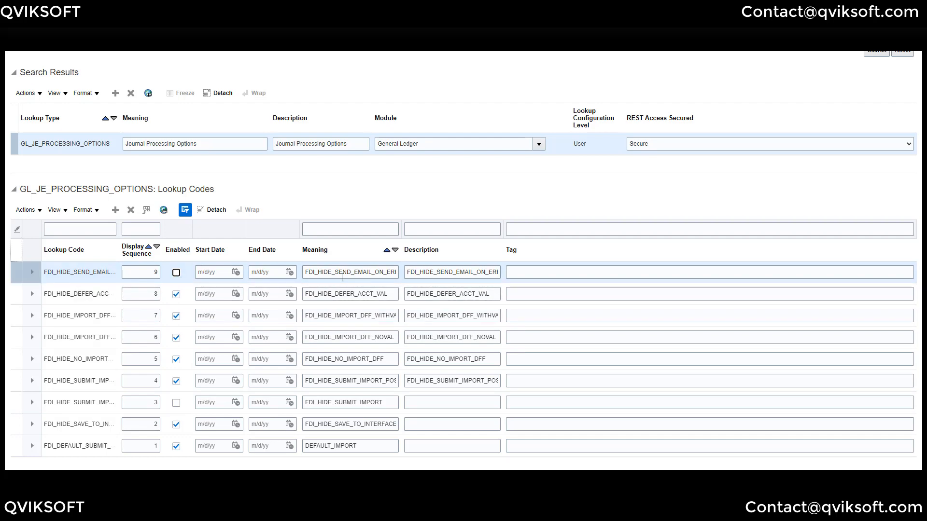
pyautogui.scroll(3, 483, 241)
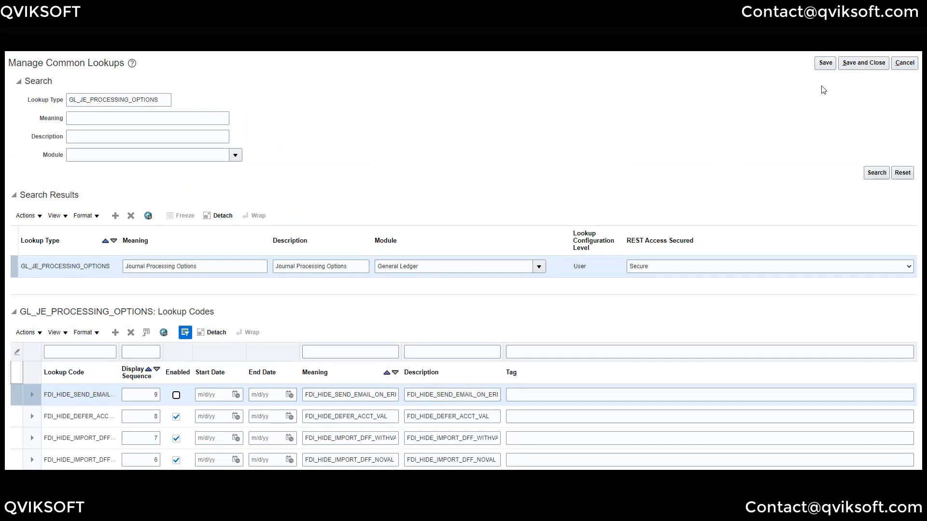
pyautogui.click(826, 64)
pyautogui.scroll(-3, 461, 183)
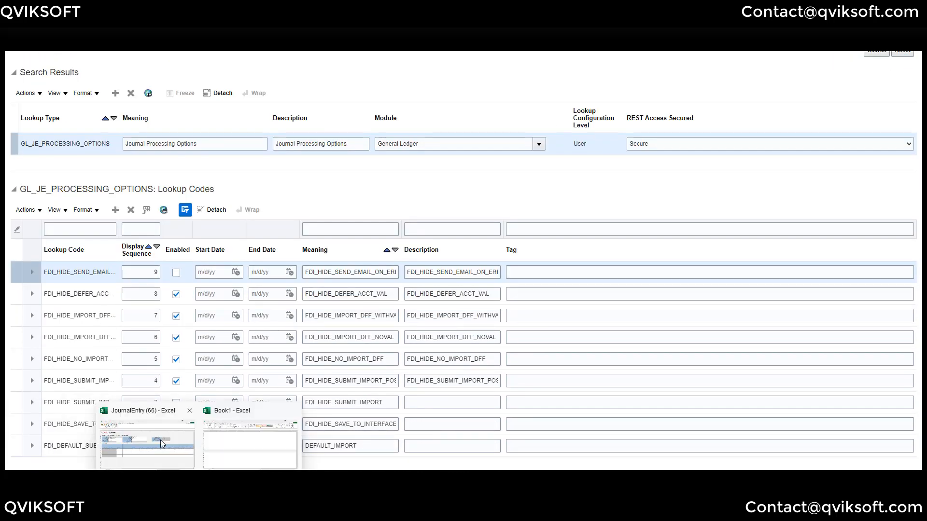
pyautogui.click(163, 442)
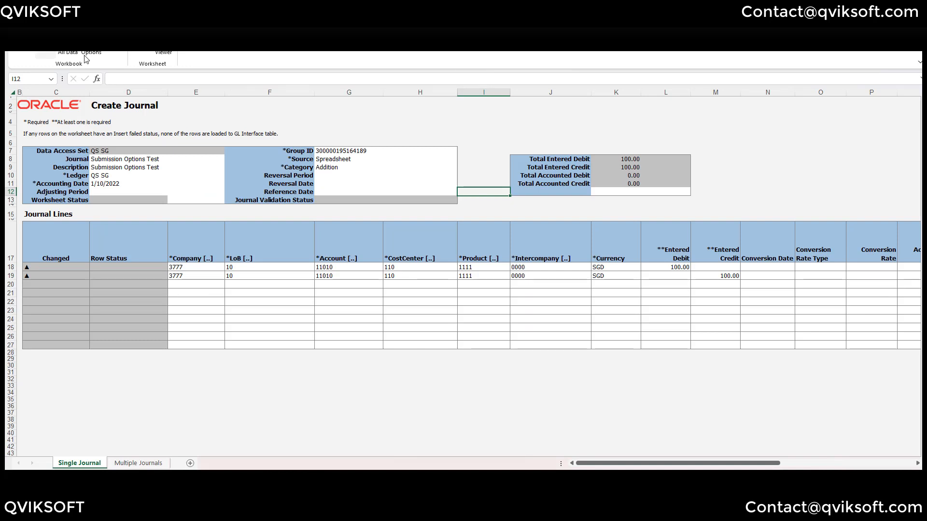
# - Dismiss the logged-out notice and sign back in to Oracle from the workbook
pyautogui.click(541, 250)
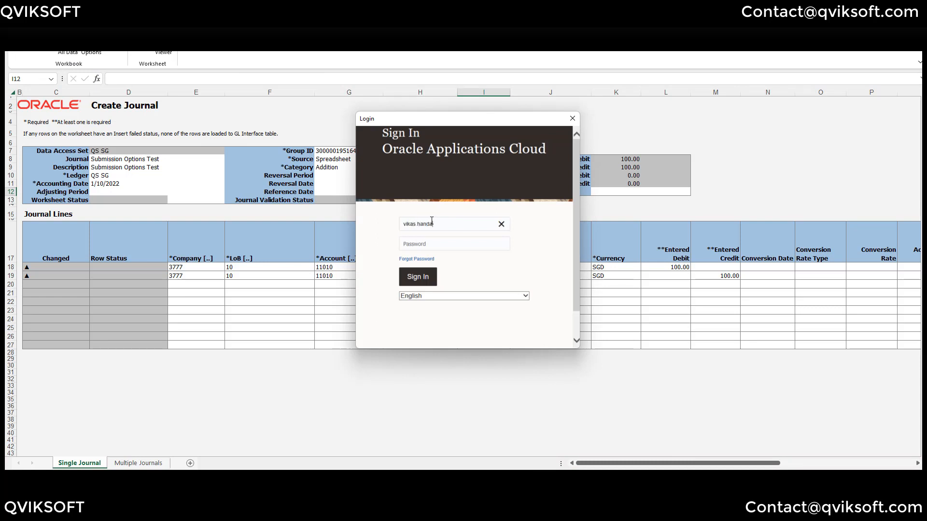
pyautogui.press('Tab')
pyautogui.click(418, 281)
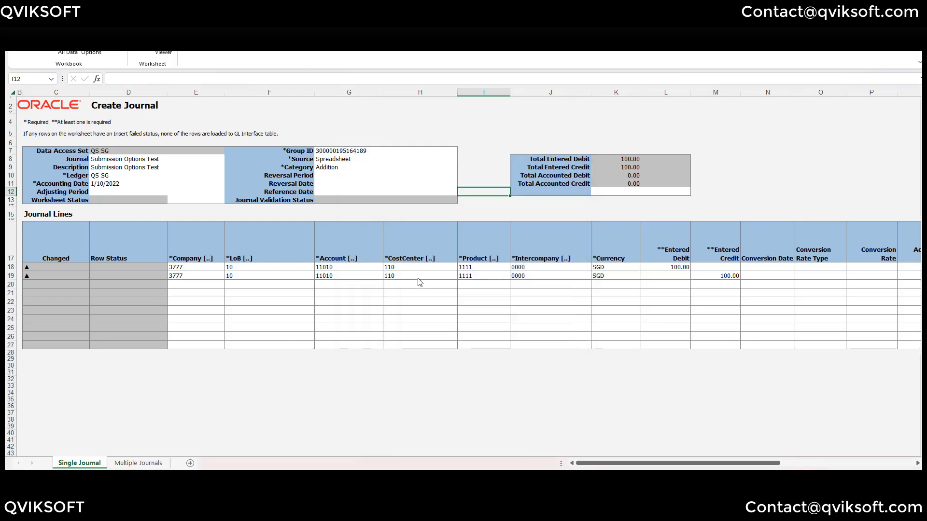
# - Submit the journal for journal import from the Submission Options dialog
pyautogui.click(372, 275)
pyautogui.click(142, 54)
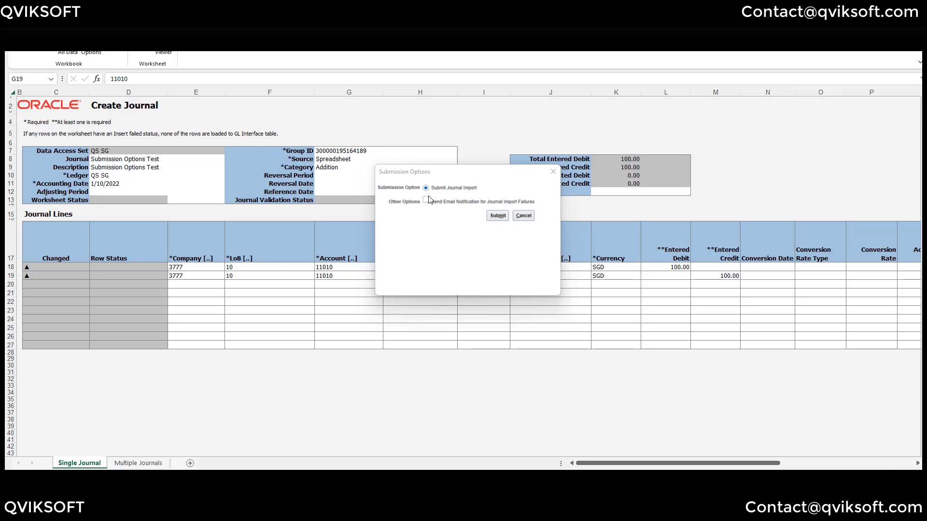
pyautogui.click(502, 217)
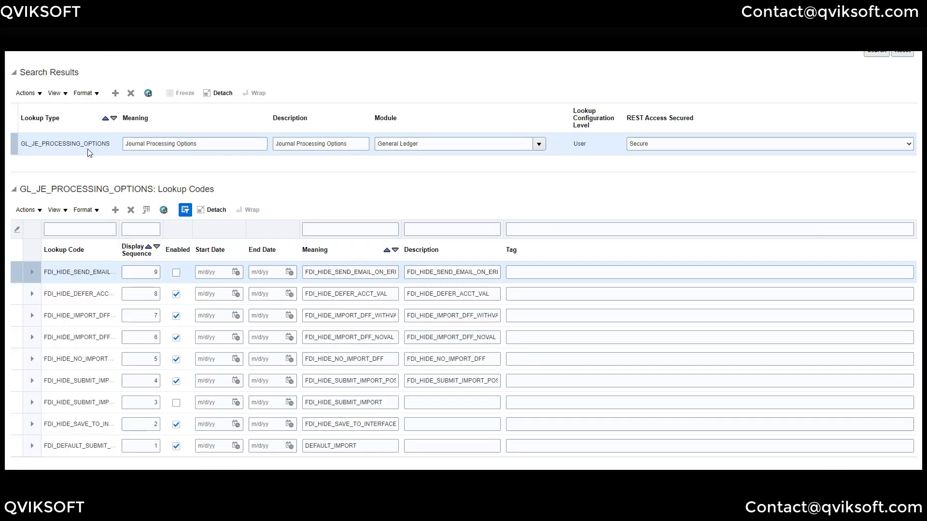
# - Review the nine GL_JE_PROCESSING_OPTIONS lookup code rows, then save and close Manage Common Lookups
pyautogui.scroll(3, 193, 158)
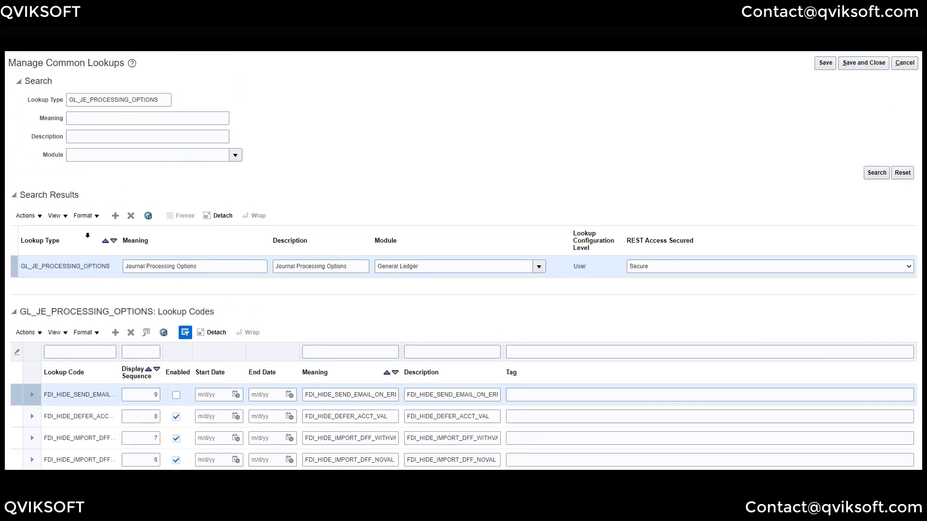
pyautogui.scroll(-1, 94, 236)
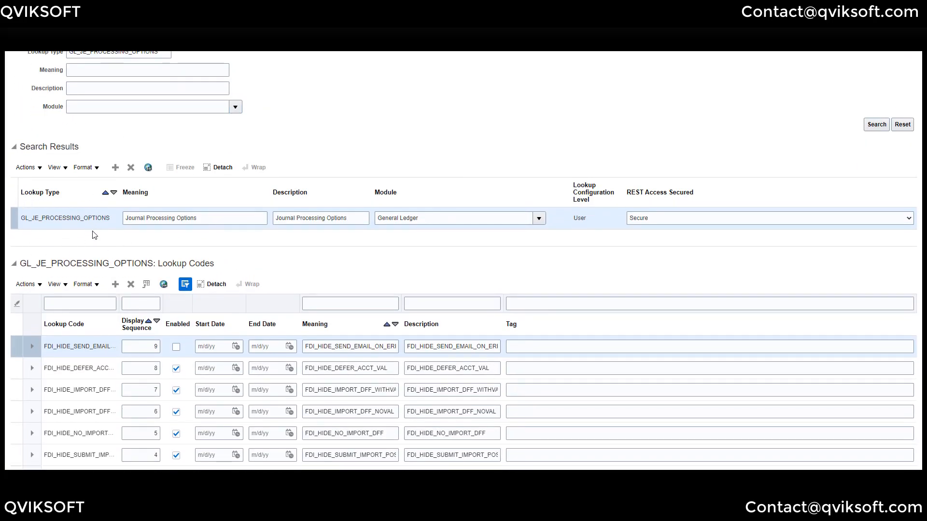
pyautogui.scroll(-2, 95, 234)
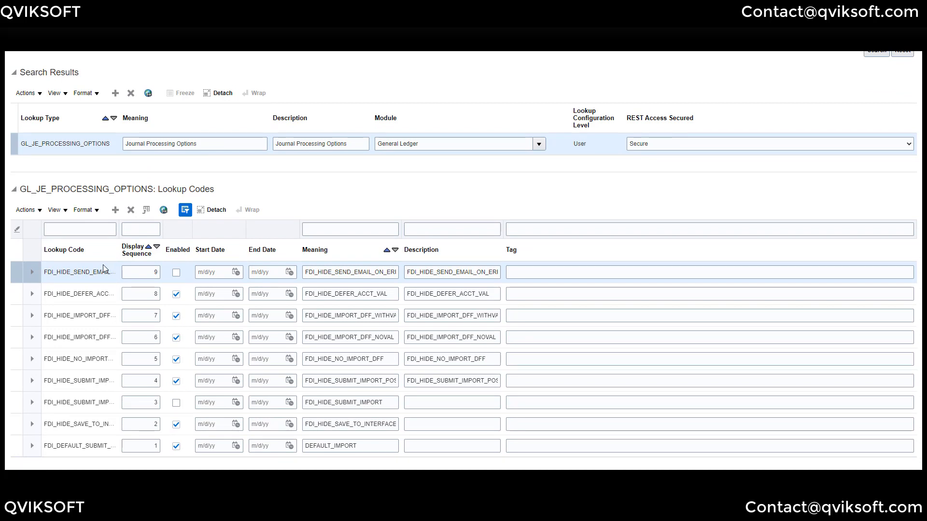
pyautogui.rightClick(90, 449)
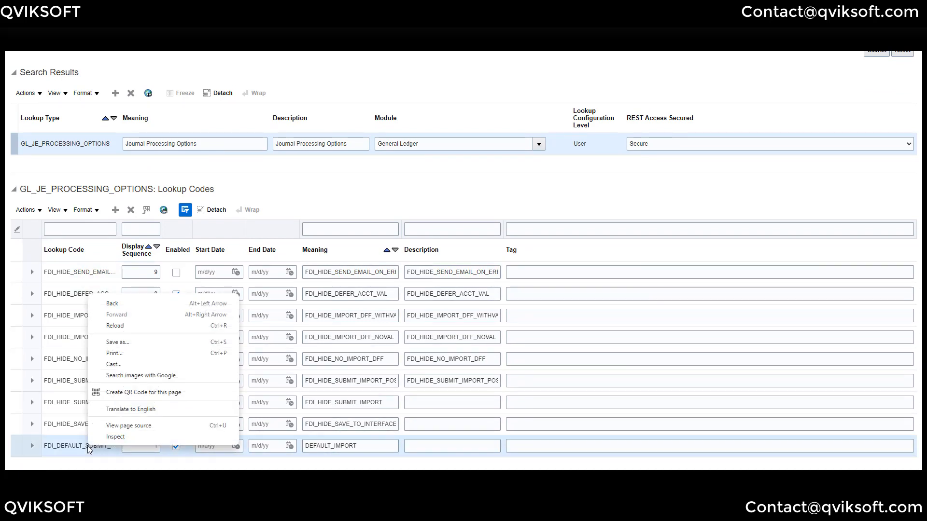
pyautogui.click(575, 278)
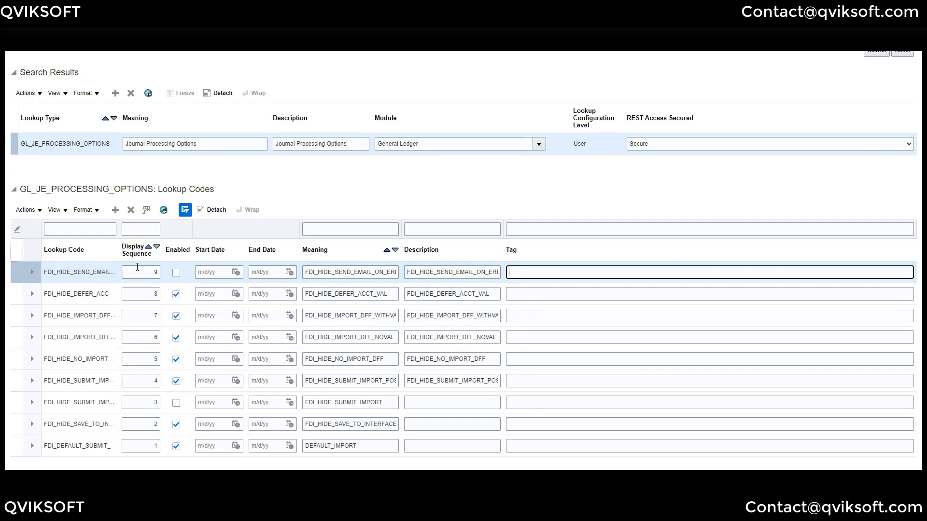
pyautogui.click(145, 446)
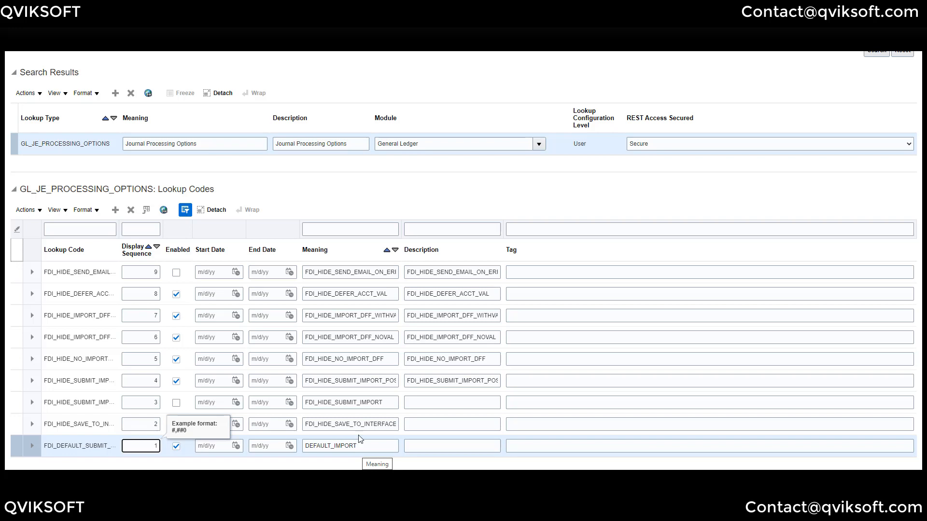
pyautogui.scroll(3, 380, 386)
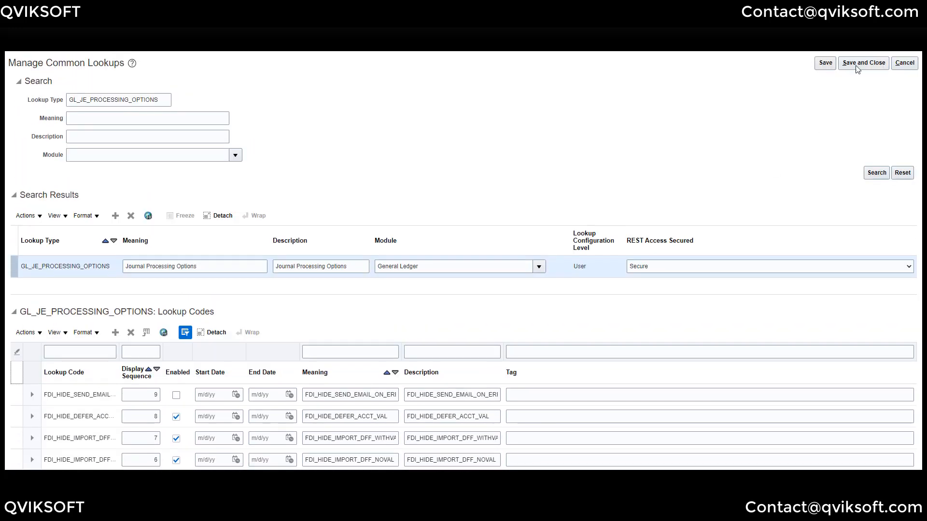
pyautogui.click(857, 67)
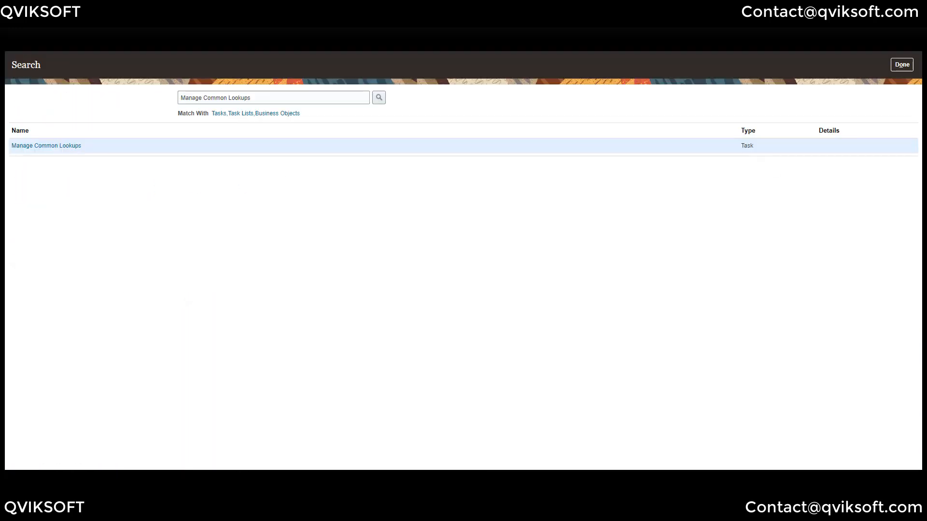